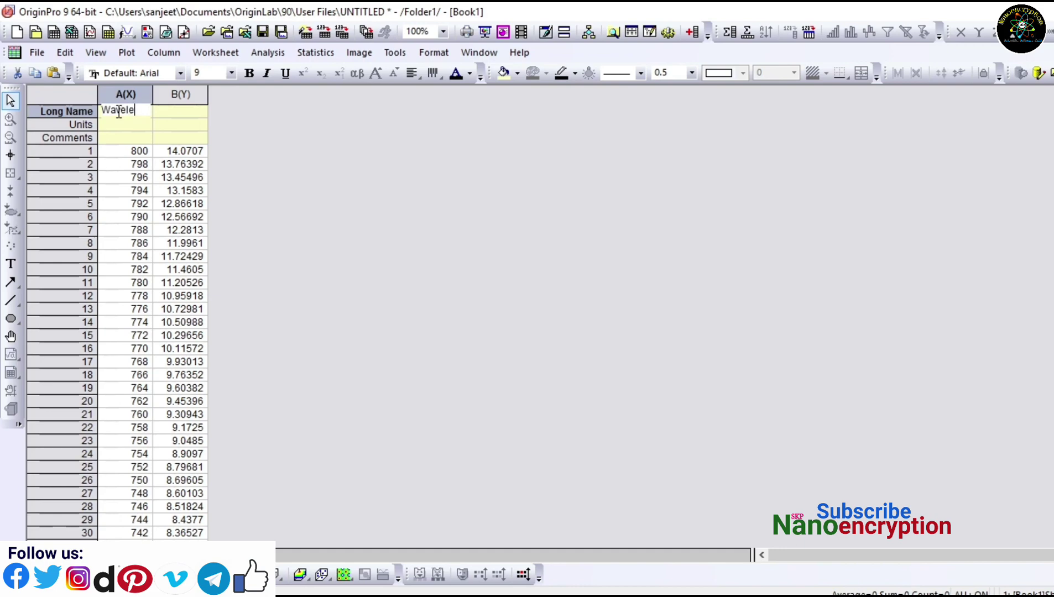
# Enter the long names Wavelength(nm) for column A and %R for column B.
pyautogui.write('h(nm)')
pyautogui.click(160, 114)
pyautogui.write('%')
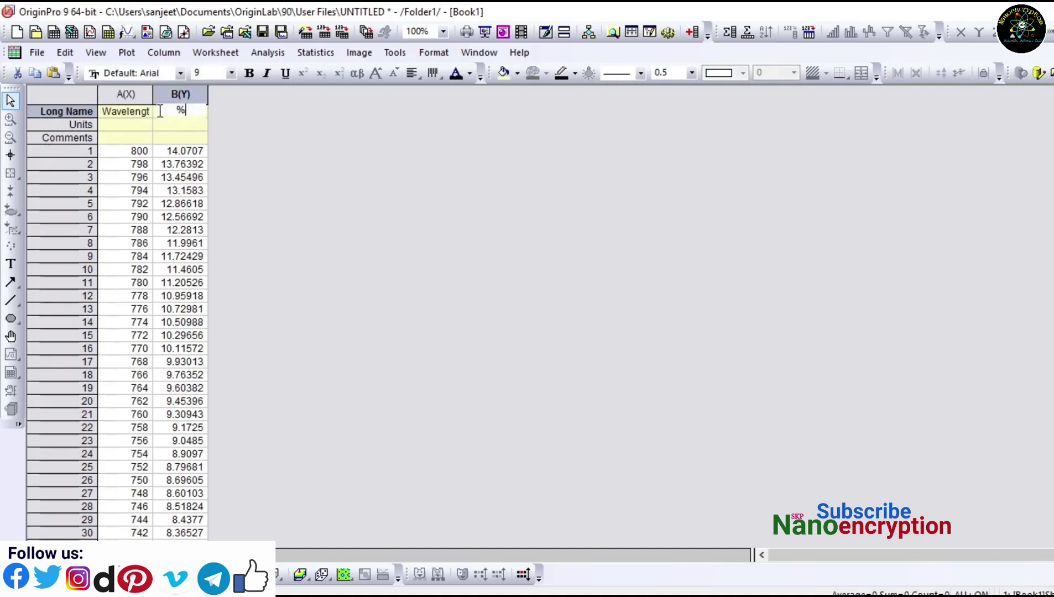
pyautogui.write('R')
# Plot columns A and B as a line graph of %R against wavelength.
pyautogui.click(125, 94)
pyautogui.keyDown('shift'); pyautogui.click(181, 94); pyautogui.keyUp('shift')
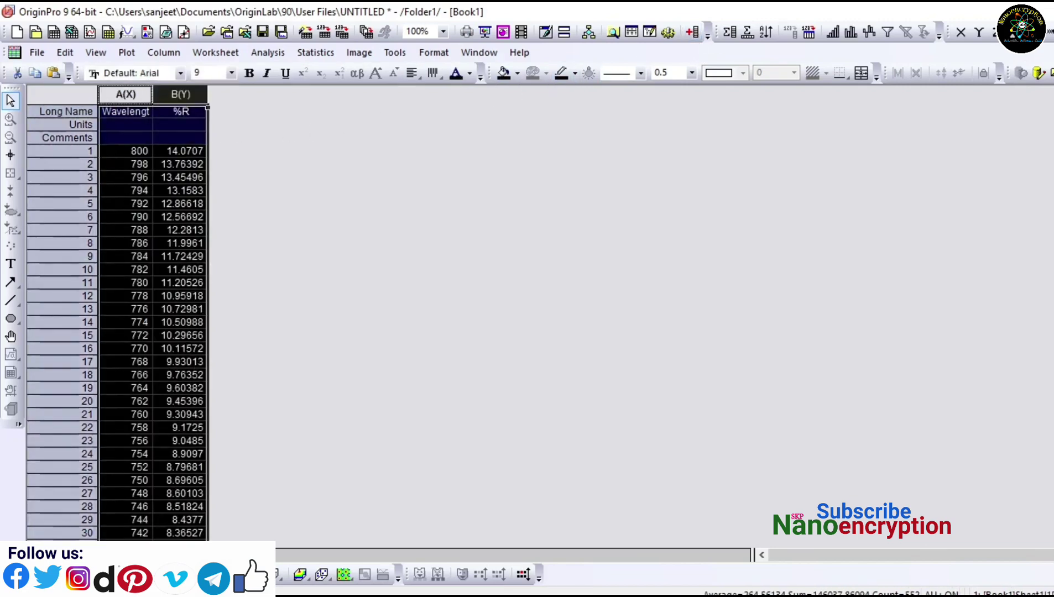
pyautogui.click(260, 575)
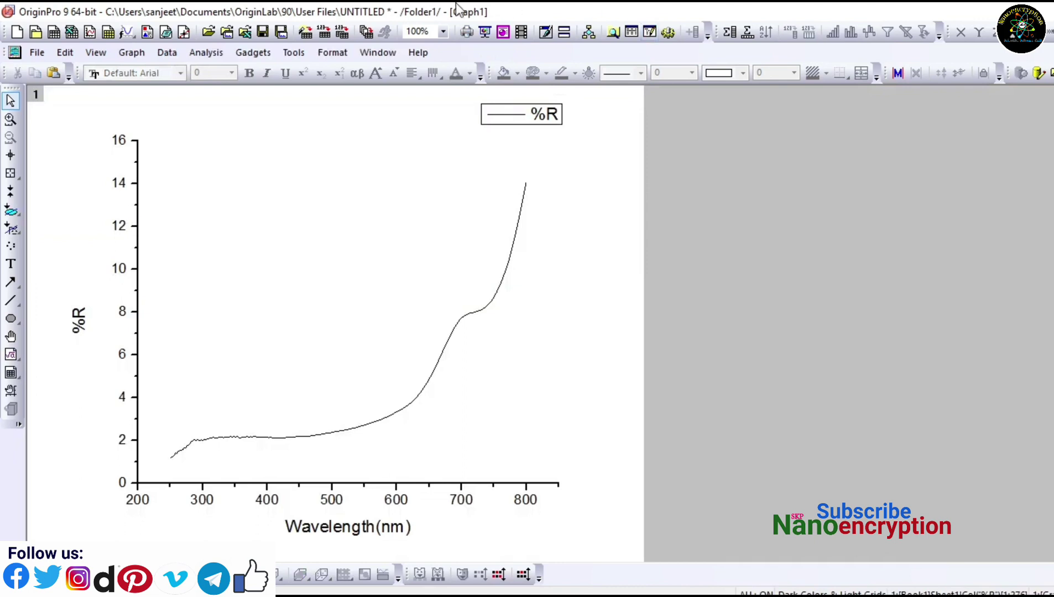
# Set the line thickness of the %R curve to 3.
pyautogui.click(474, 313)
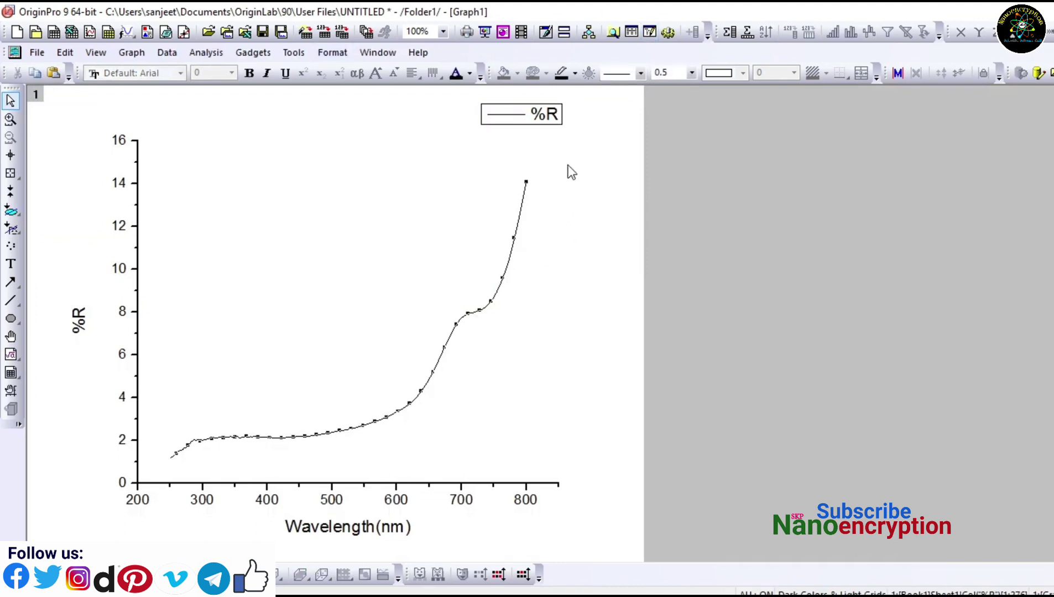
pyautogui.click(692, 73)
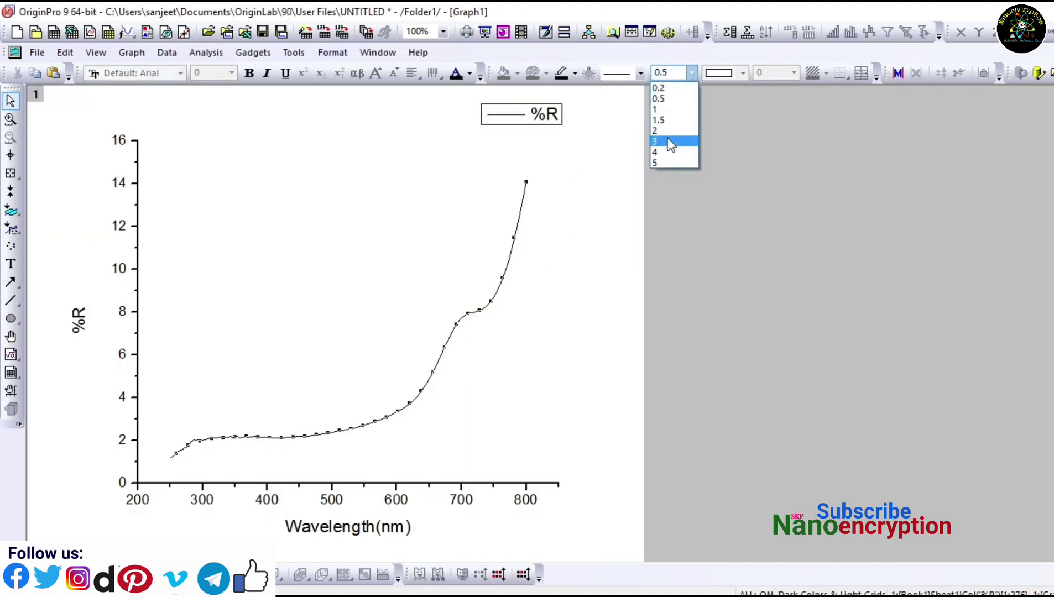
pyautogui.click(670, 143)
pyautogui.click(539, 368)
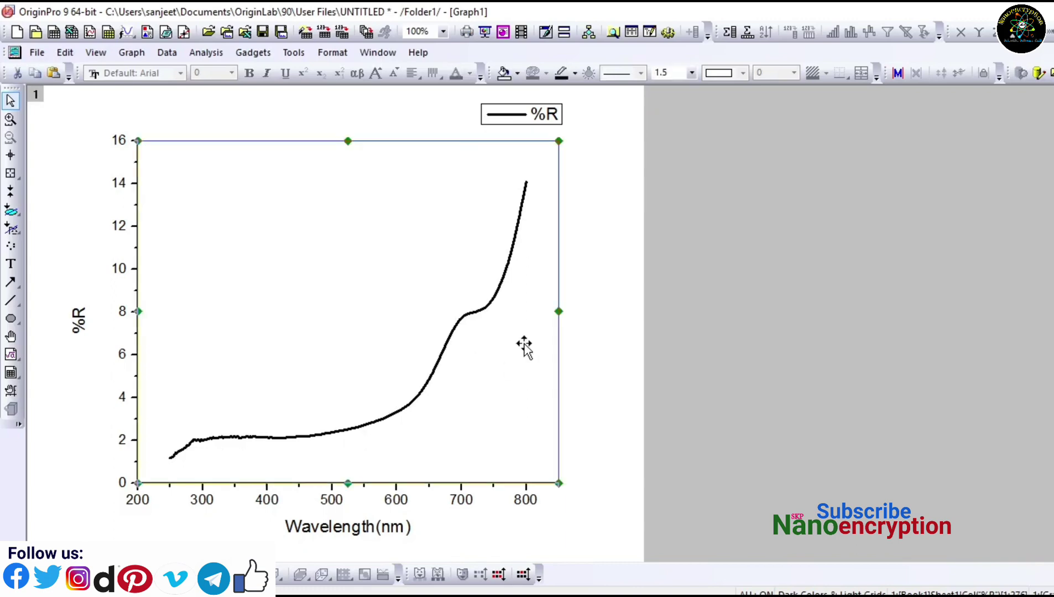
pyautogui.click(574, 143)
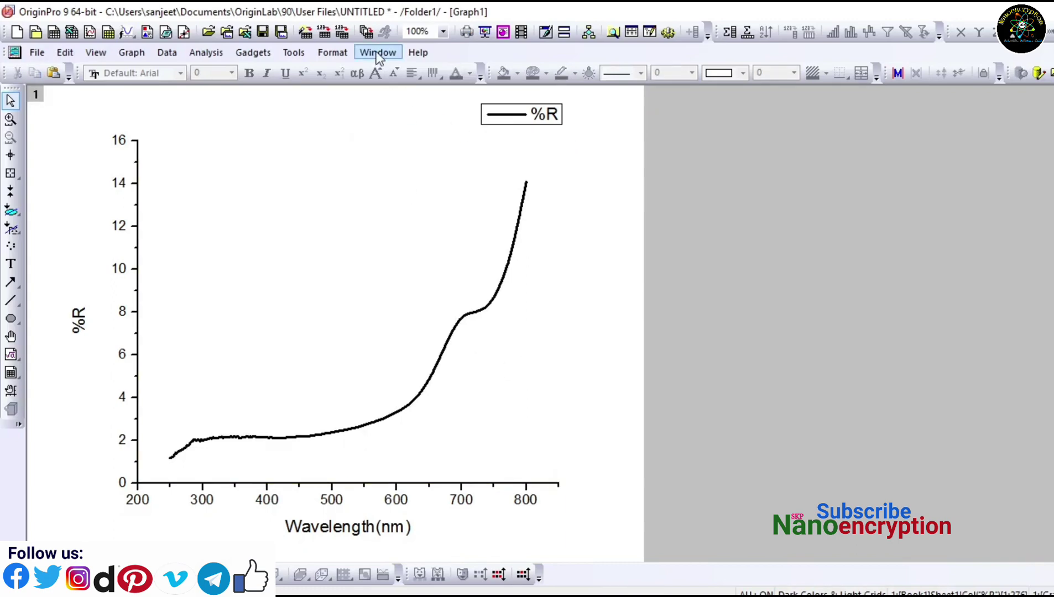
# Save the project to the Desktop under the file name DRS.
pyautogui.click(263, 32)
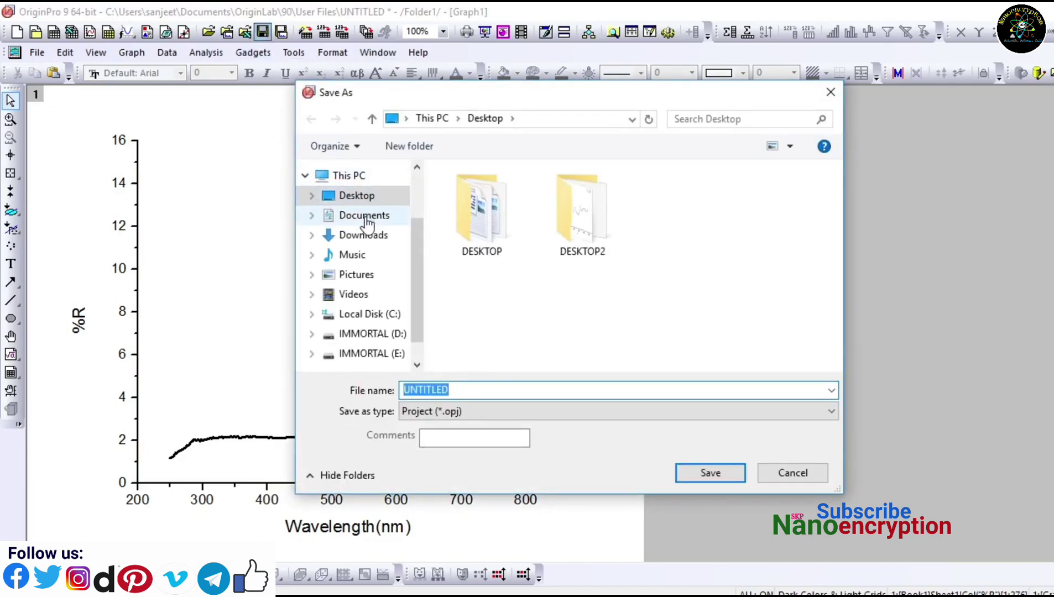
pyautogui.write('DRS')
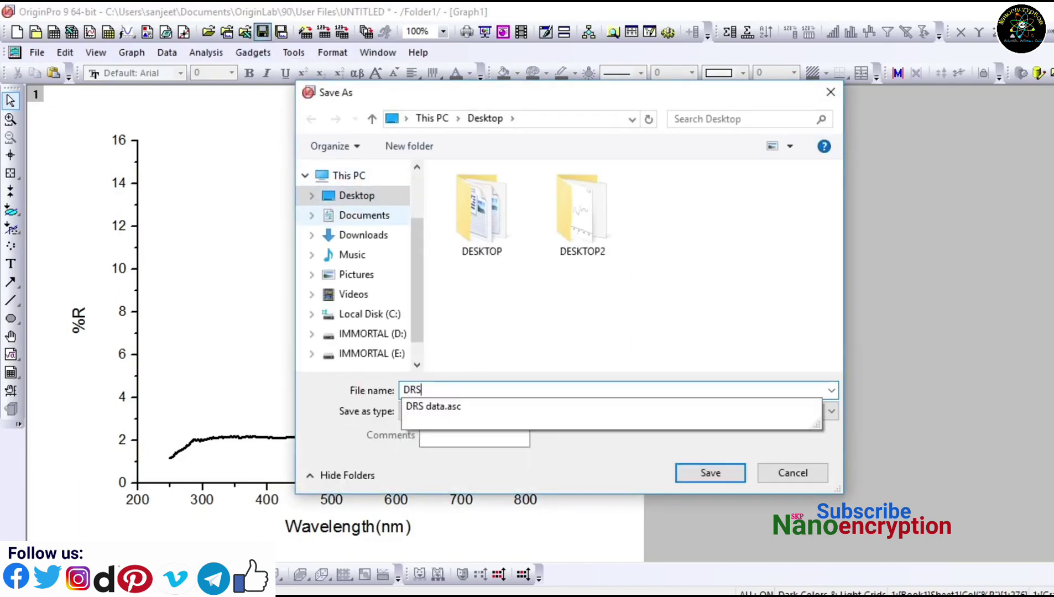
pyautogui.click(981, 317)
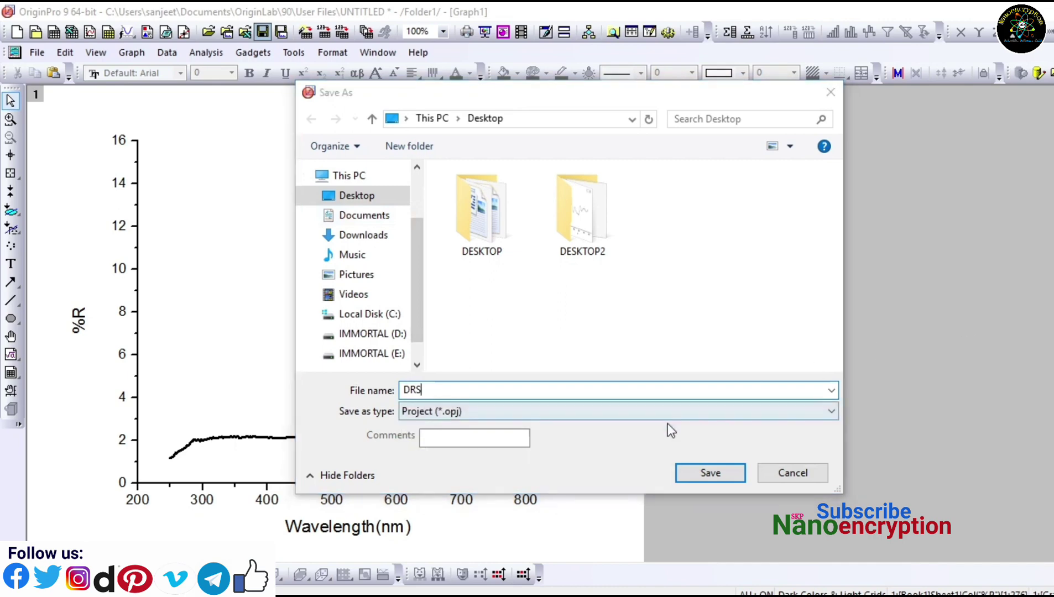
pyautogui.click(694, 470)
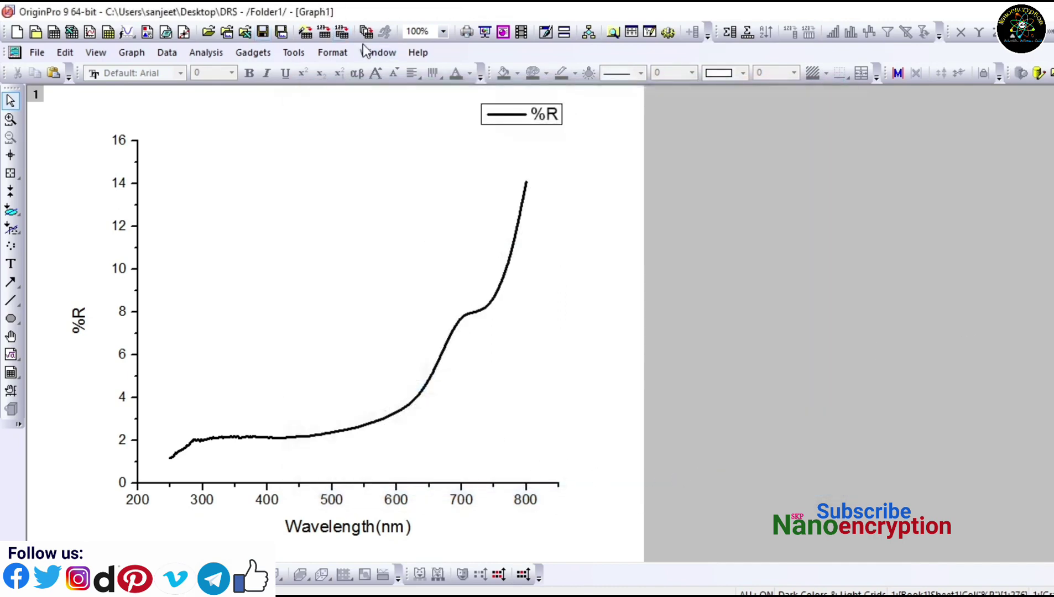
# Return to the Book1 worksheet and add five new columns, C through G, after the %R column.
pyautogui.click(376, 53)
pyautogui.click(404, 291)
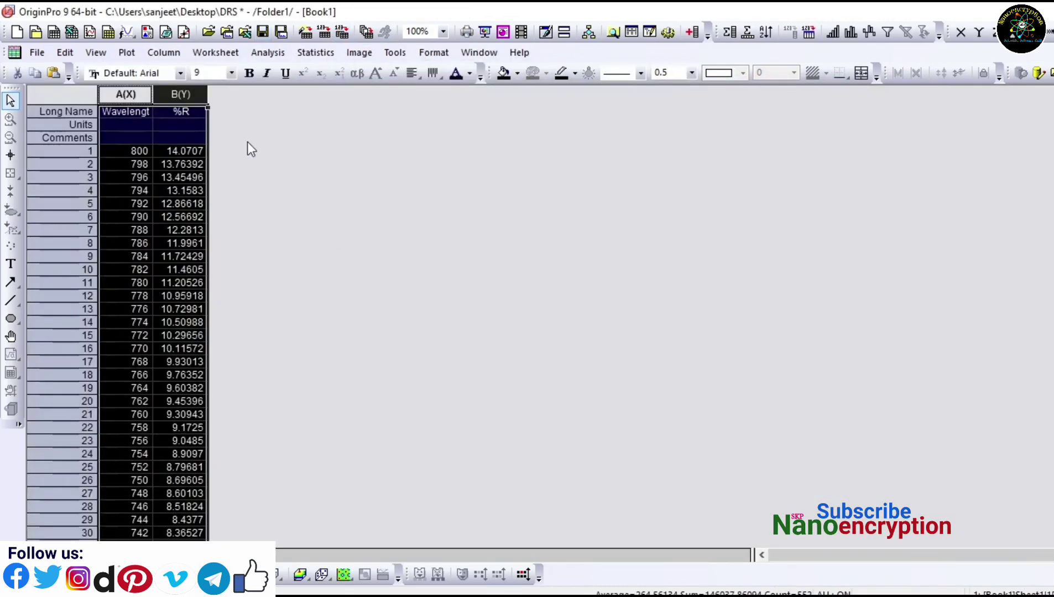
pyautogui.click(698, 38)
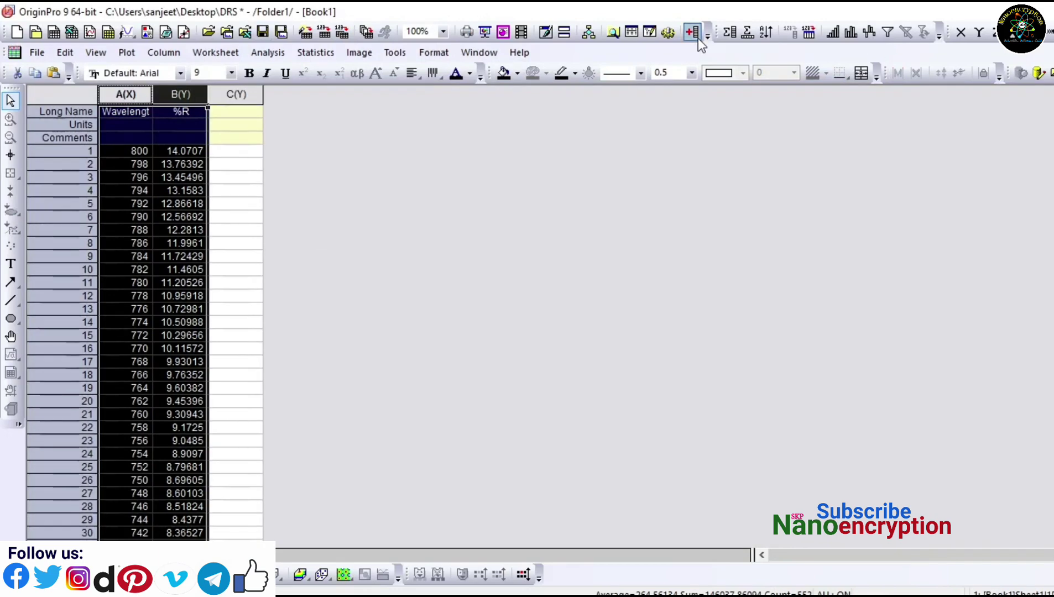
pyautogui.click(698, 38)
pyautogui.click(698, 38)
pyautogui.click(698, 38)
pyautogui.click(698, 38)
# Enter Energy(eV) as the long name of column C.
pyautogui.click(247, 114)
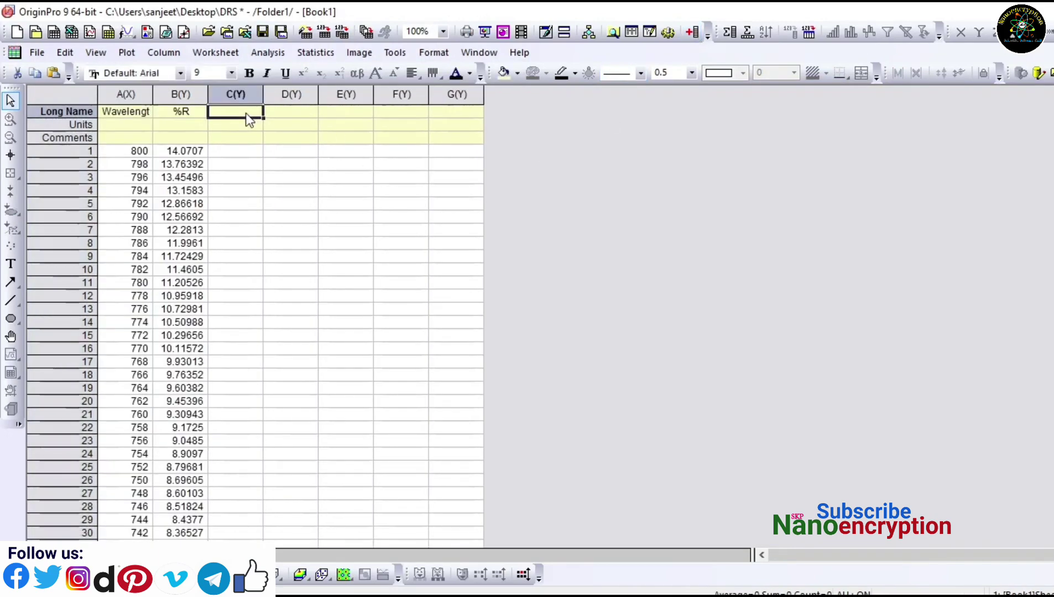
pyautogui.write('E')
pyautogui.write('nergy')
pyautogui.write('(')
pyautogui.write('E')
pyautogui.write('eV')
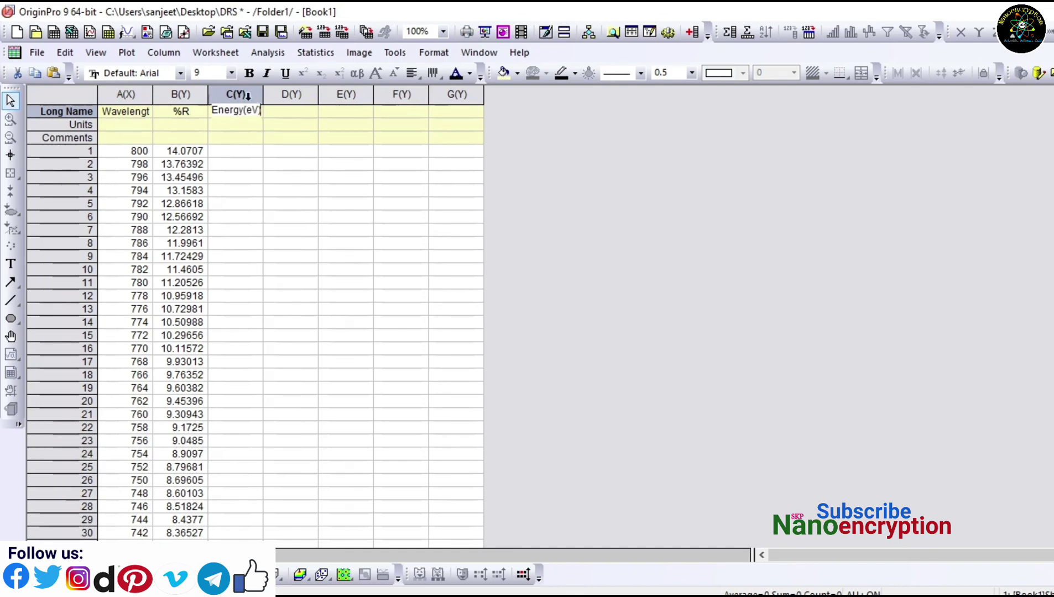
# Fill the Energy(eV) column with values from the formula 1240/col(a).
pyautogui.click(247, 96)
pyautogui.rightClick(248, 95)
pyautogui.click(311, 232)
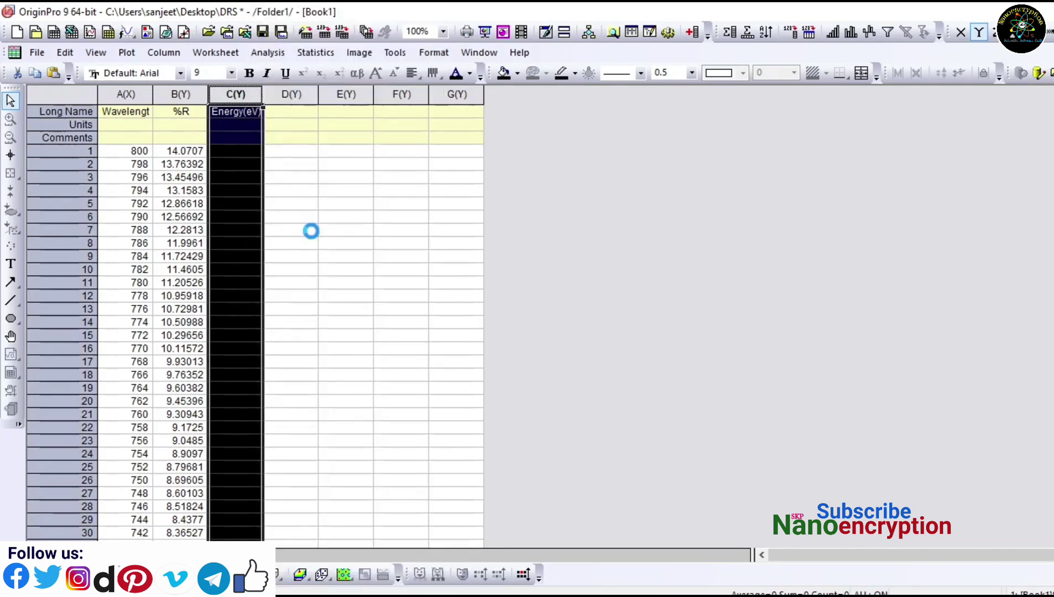
pyautogui.write('1240/')
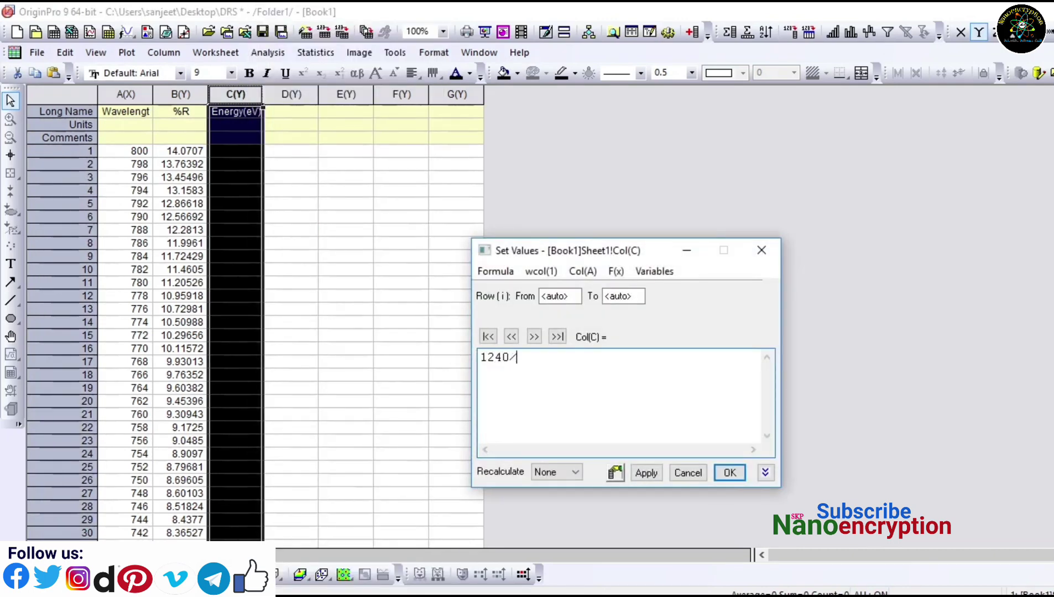
pyautogui.write('col(a)')
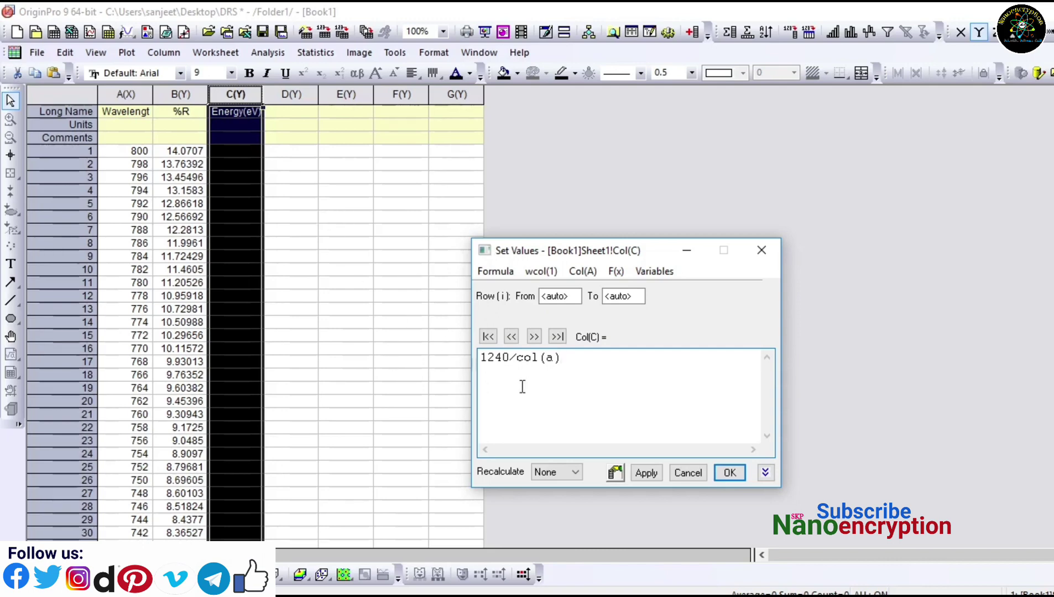
pyautogui.click(729, 475)
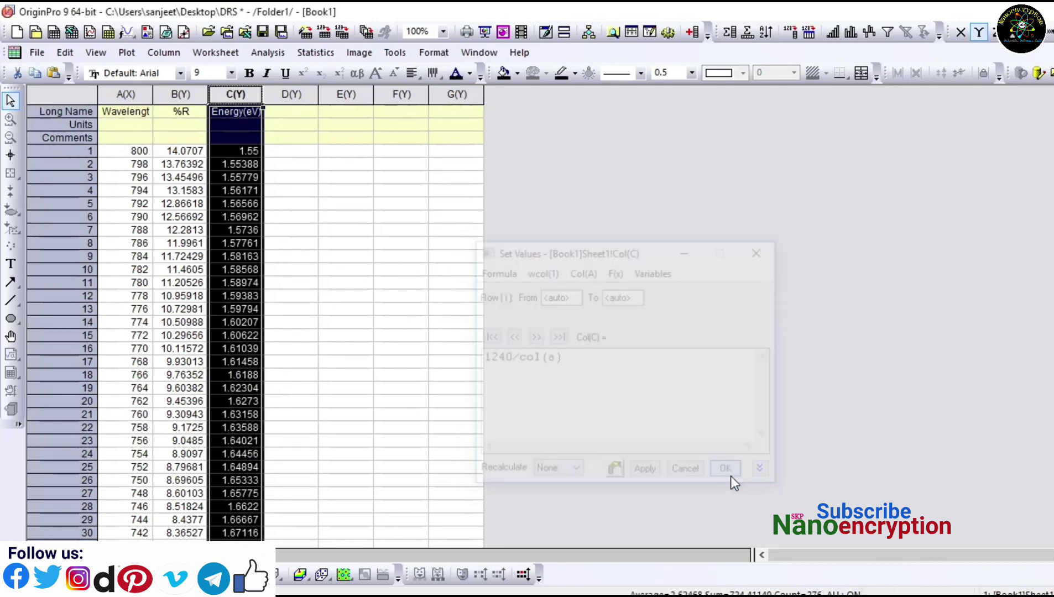
# Give column D the long name R and fill it using the formula col(b)/100.
pyautogui.click(301, 115)
pyautogui.doubleClick(301, 115)
pyautogui.write('R')
pyautogui.click(299, 94)
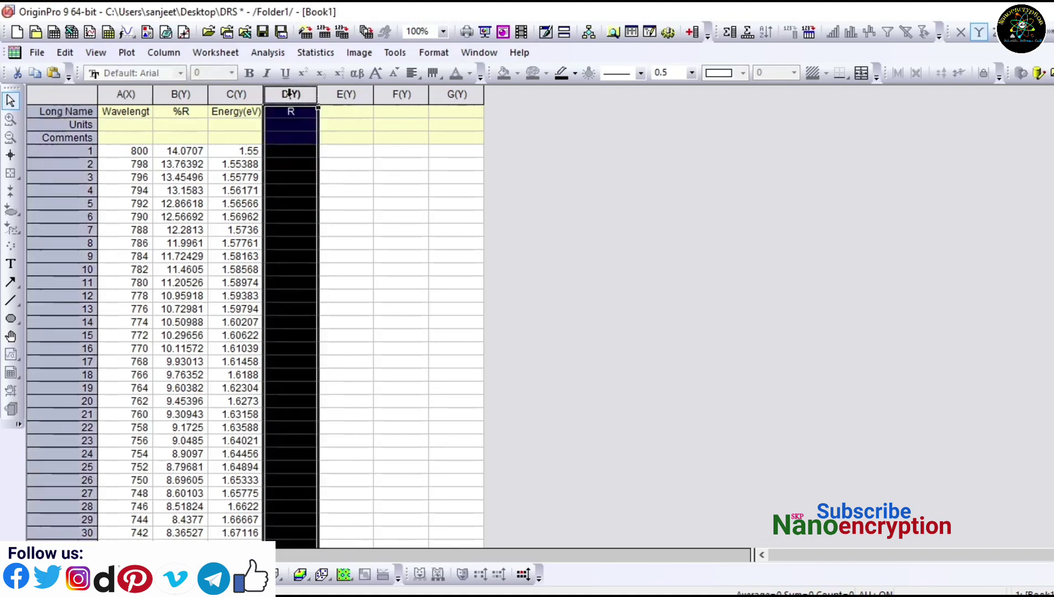
pyautogui.rightClick(292, 94)
pyautogui.click(338, 238)
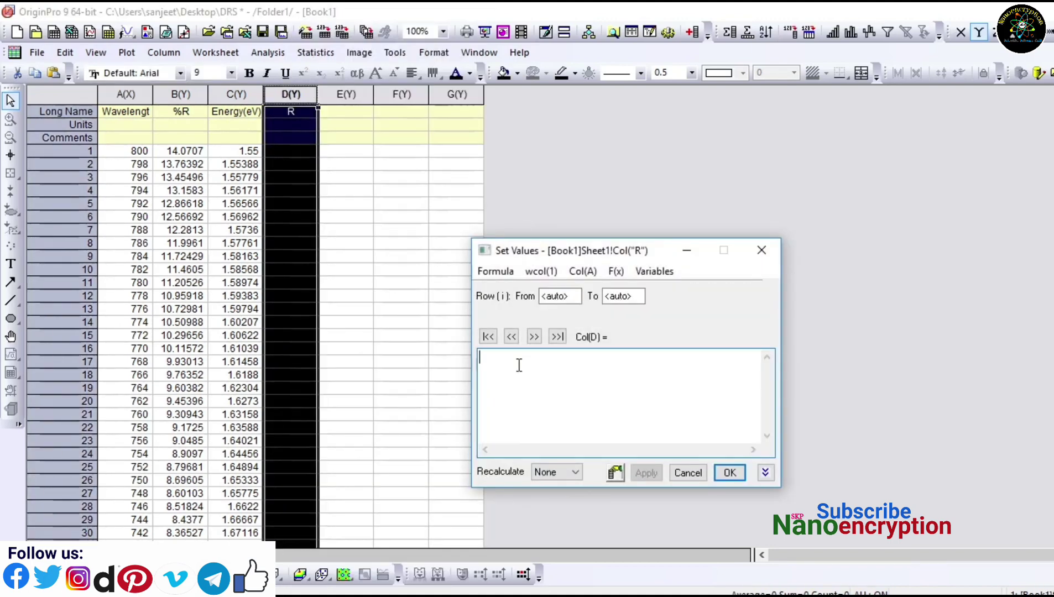
pyautogui.write('col')
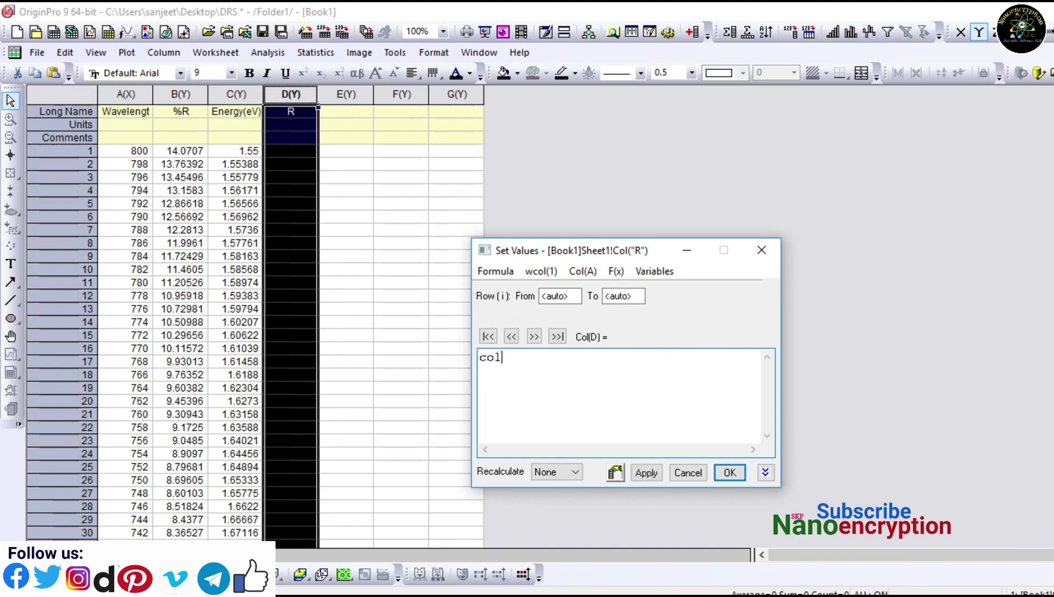
pyautogui.write('(b)/100')
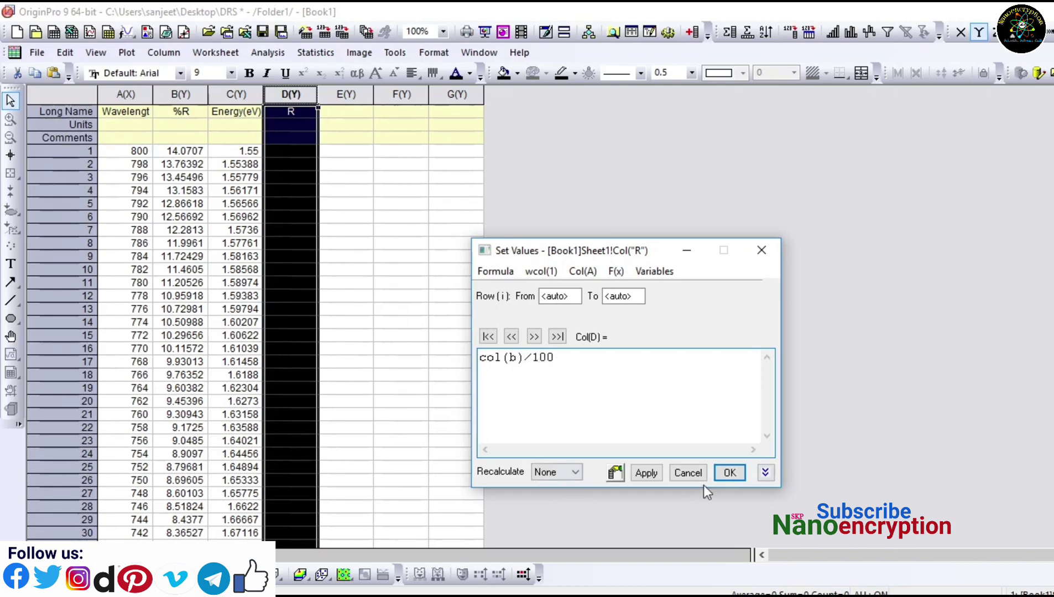
pyautogui.click(728, 472)
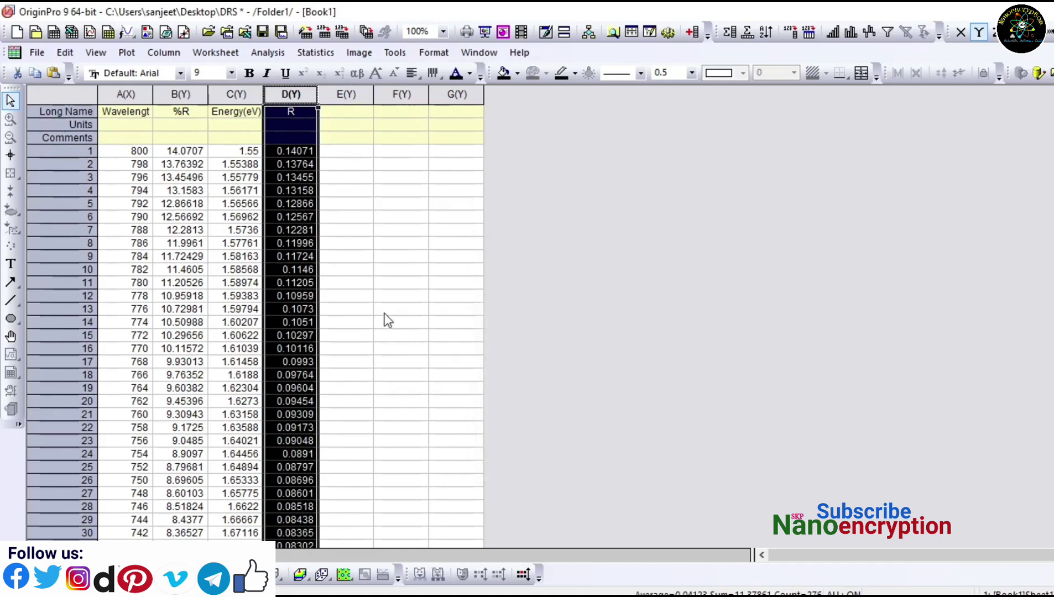
# Give column E the long name K and fill it using the formula (1-col(d))^2.
pyautogui.doubleClick(353, 110)
pyautogui.write('K')
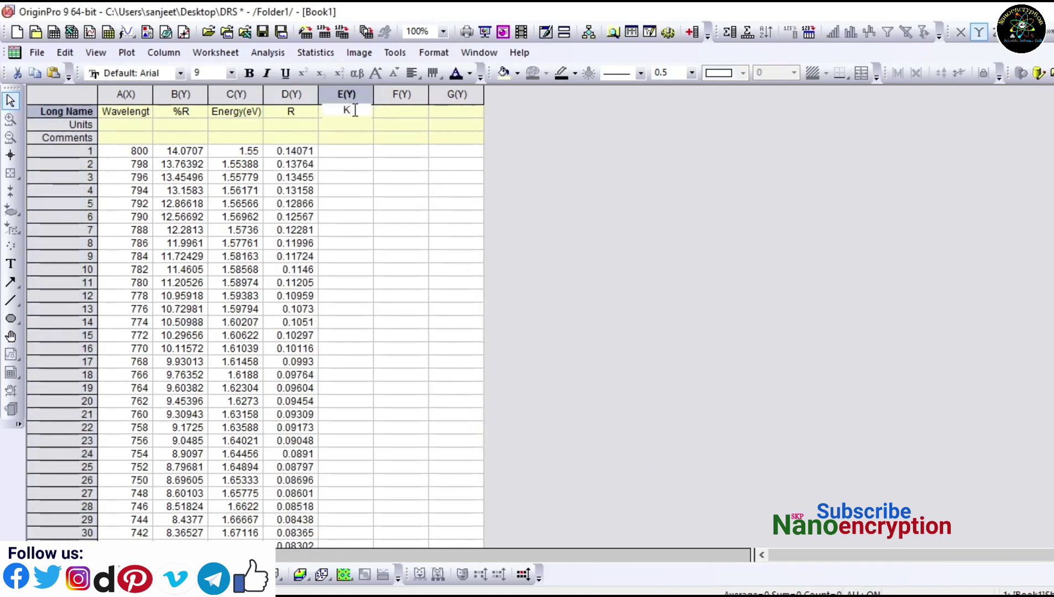
pyautogui.click(346, 94)
pyautogui.rightClick(348, 95)
pyautogui.click(394, 241)
pyautogui.write('(1-')
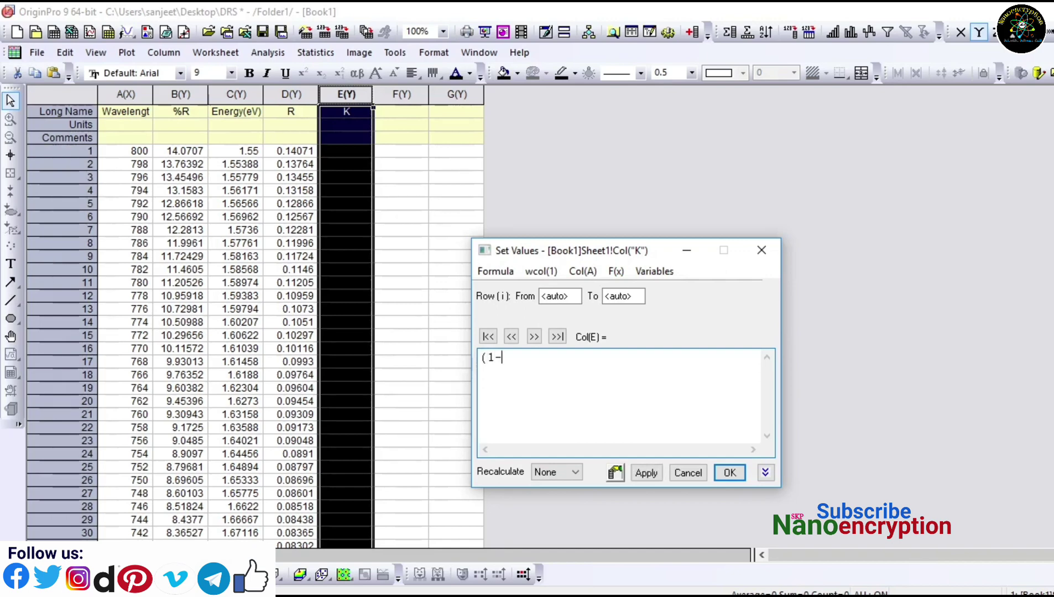
pyautogui.write('col(')
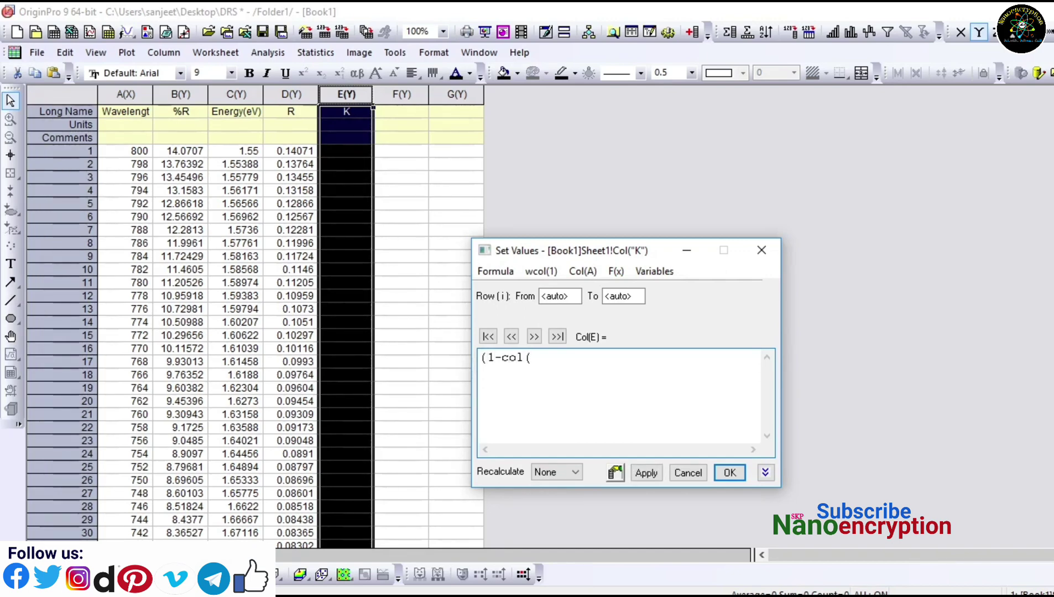
pyautogui.write('d))^2')
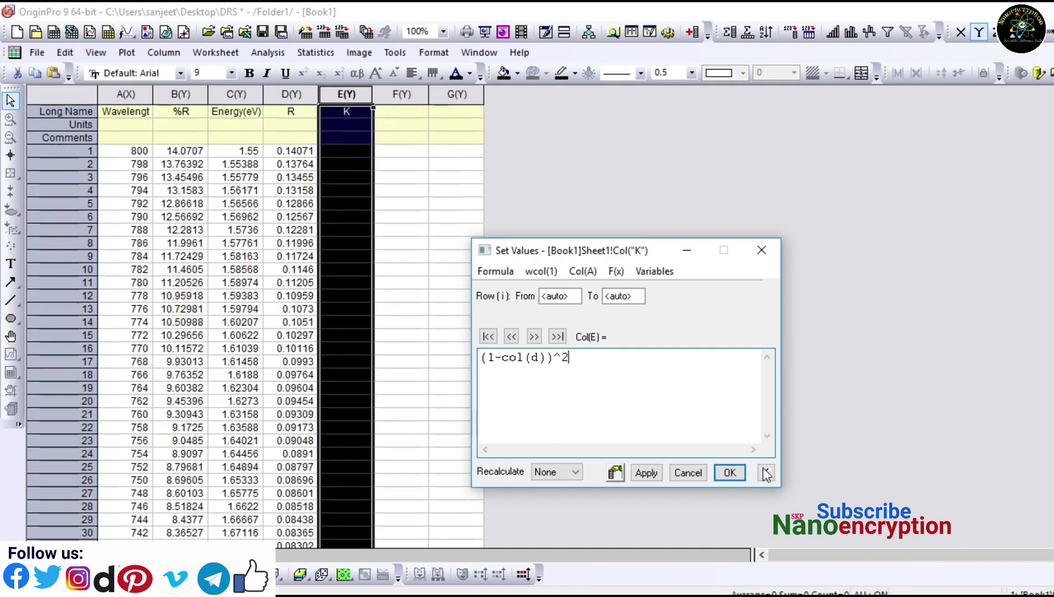
pyautogui.click(730, 473)
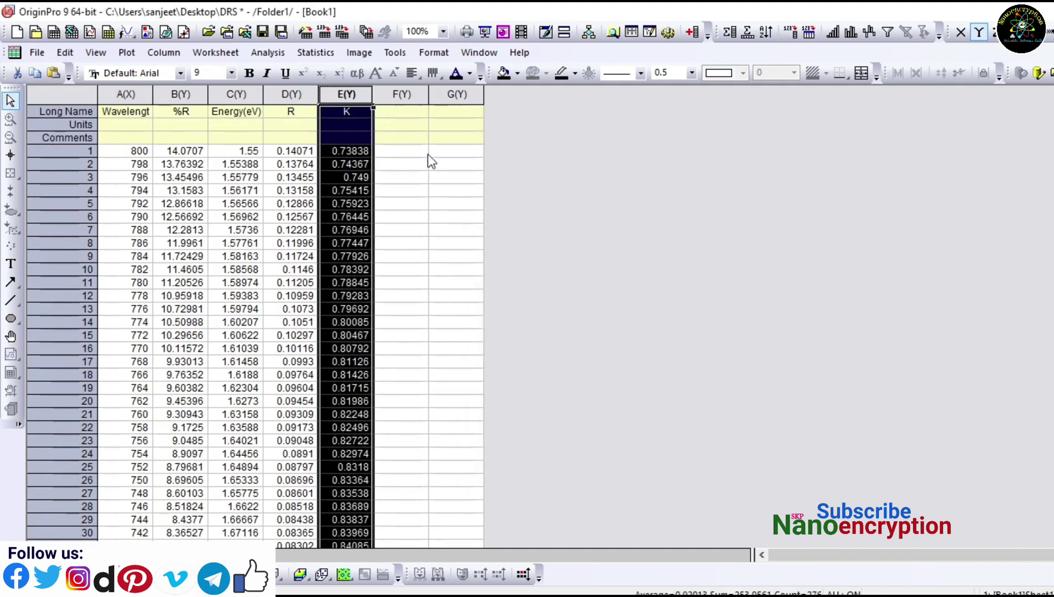
# Give column F the long name S and fill it using the formula 2*col(d).
pyautogui.click(394, 113)
pyautogui.write('S')
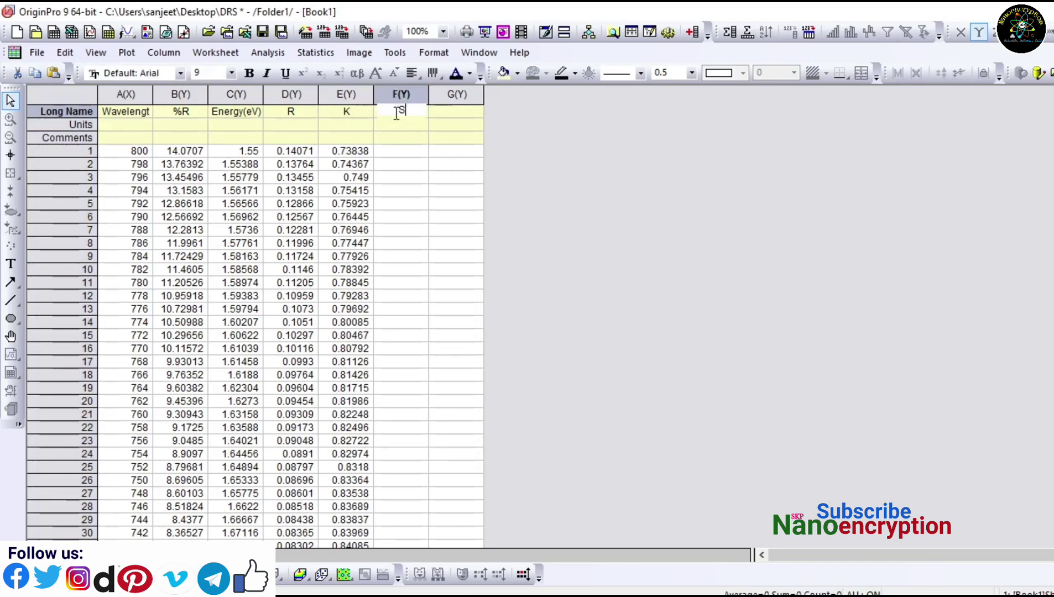
pyautogui.click(396, 96)
pyautogui.rightClick(395, 97)
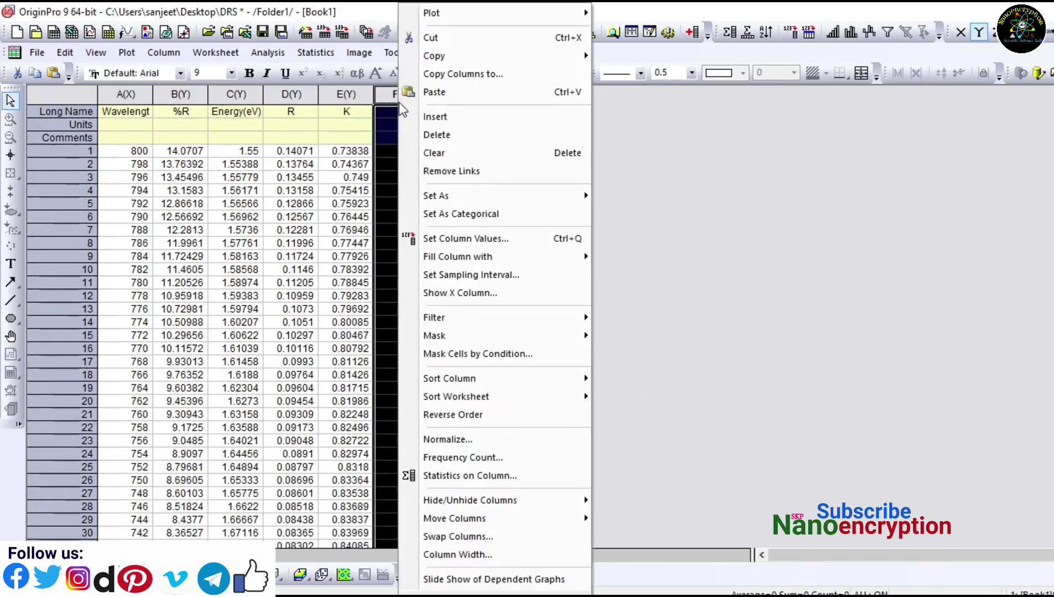
pyautogui.click(462, 238)
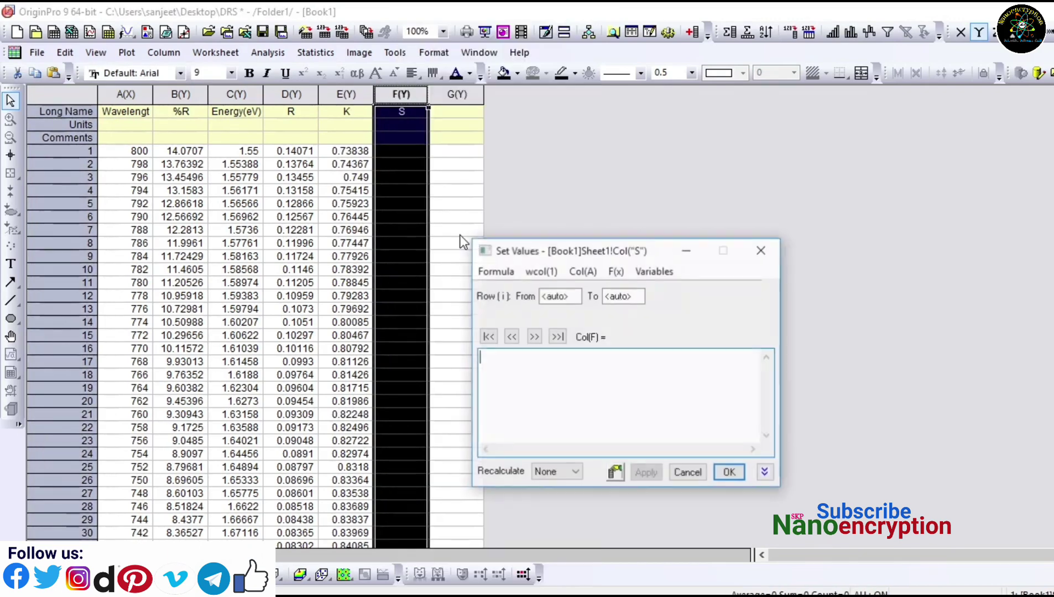
pyautogui.write('2*')
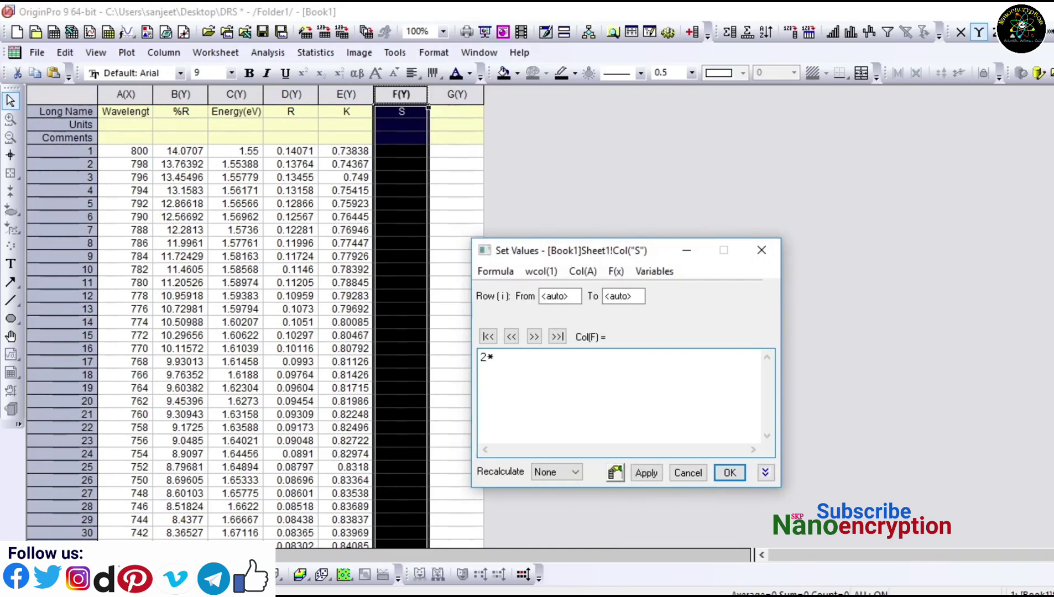
pyautogui.write('col(d)')
pyautogui.click(728, 472)
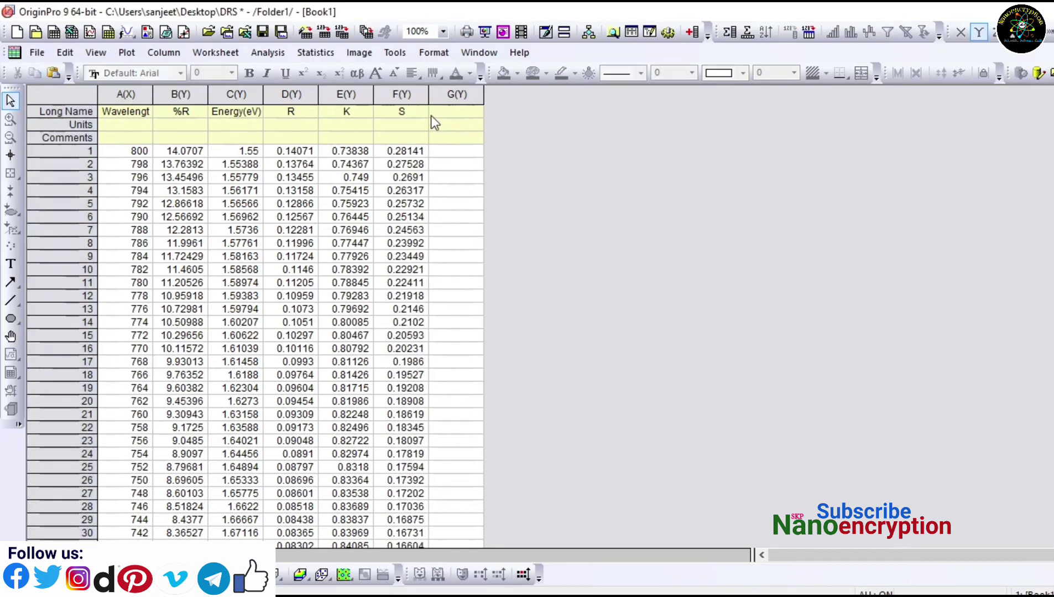
# Give column G the long name F(R) and fill it using the formula col(e)/col(f).
pyautogui.click(450, 95)
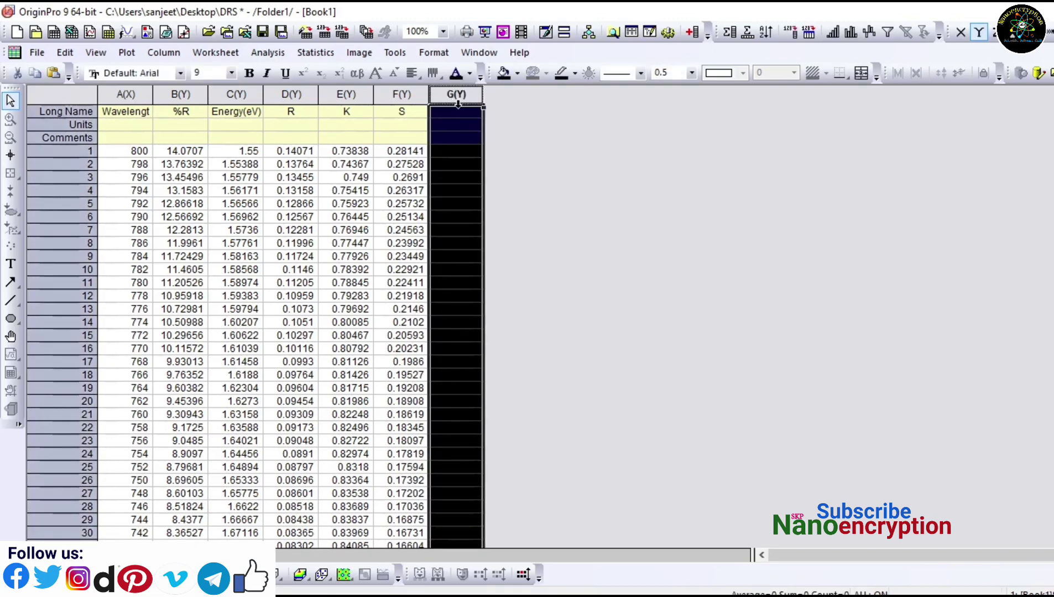
pyautogui.click(459, 113)
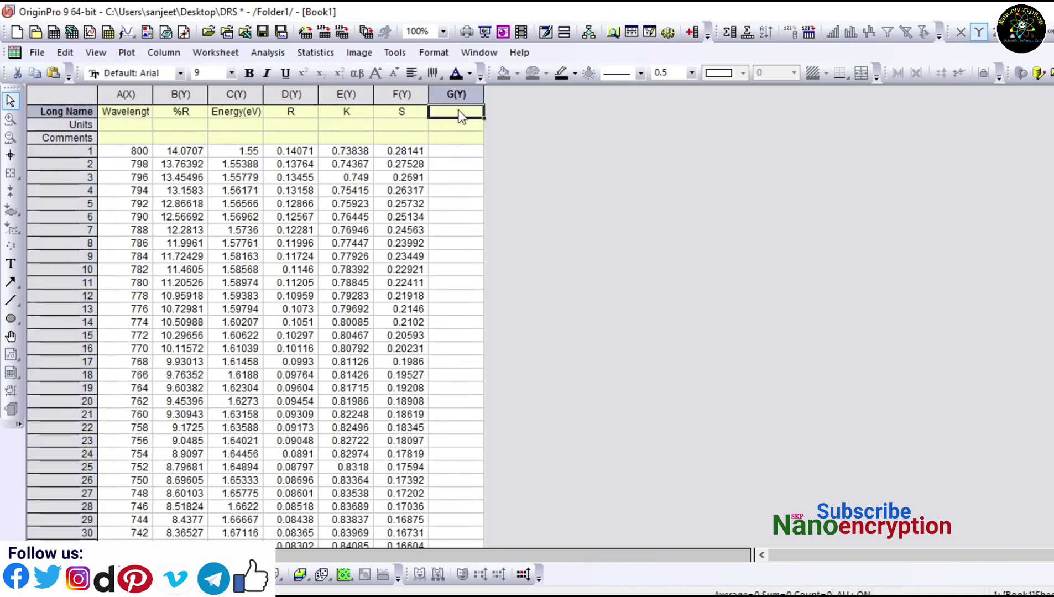
pyautogui.write('F(R')
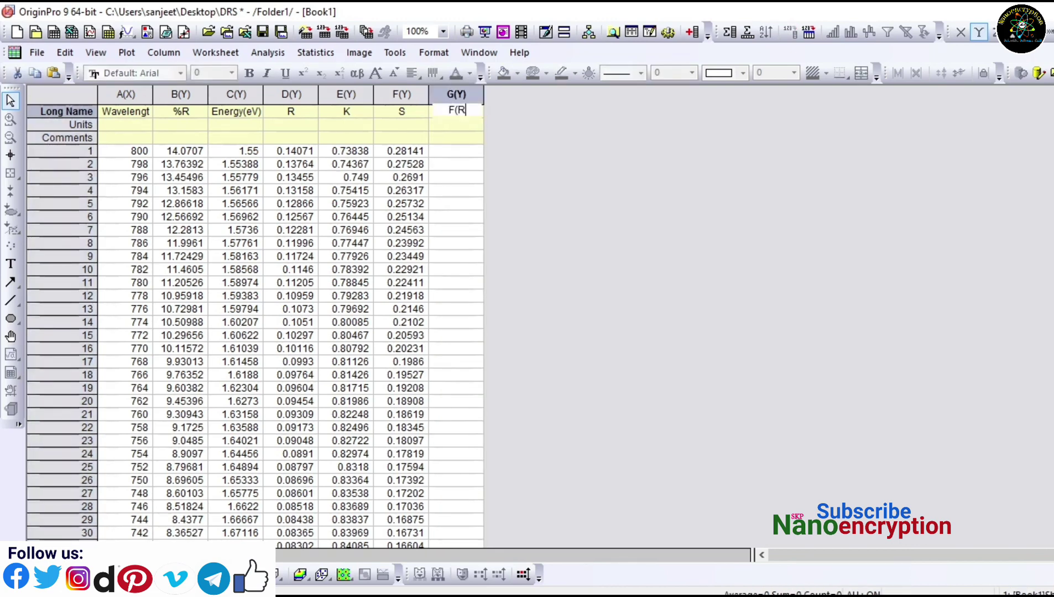
pyautogui.write(')')
pyautogui.click(458, 94)
pyautogui.rightClick(459, 94)
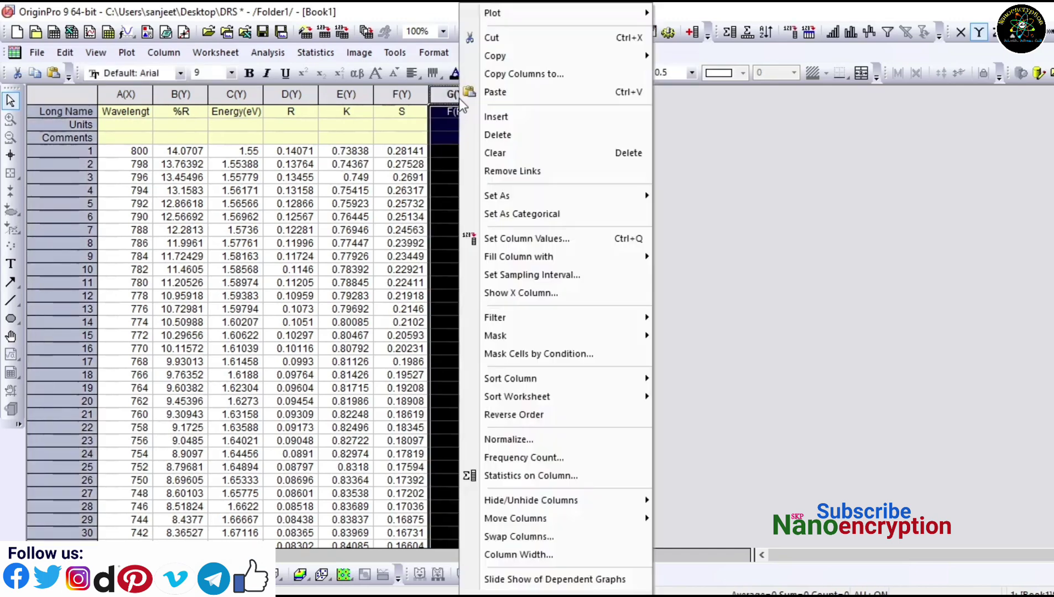
pyautogui.click(496, 233)
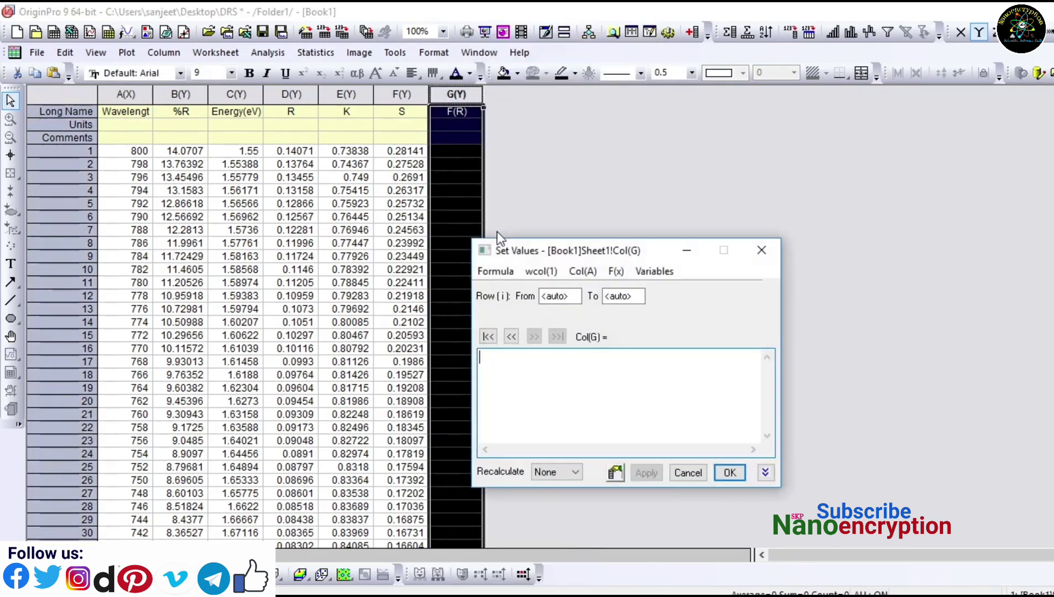
pyautogui.write('col')
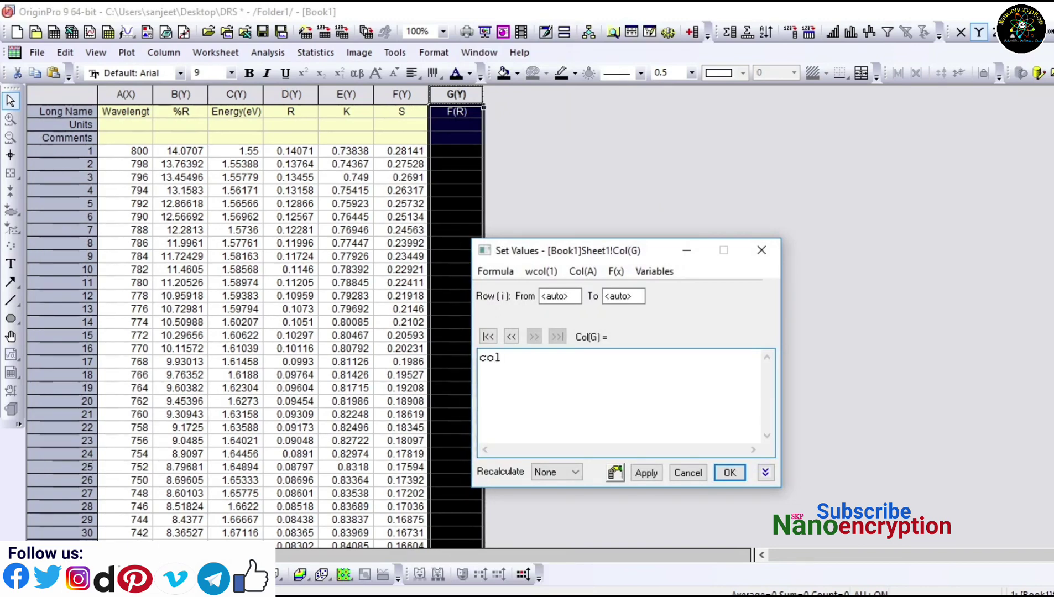
pyautogui.write('(e)/col(f)')
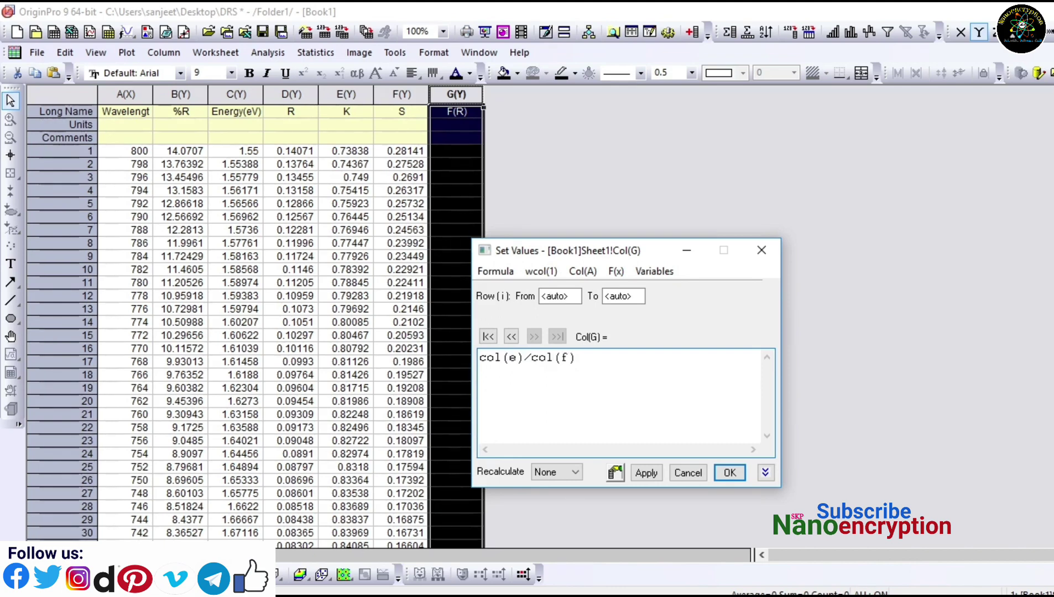
pyautogui.click(729, 477)
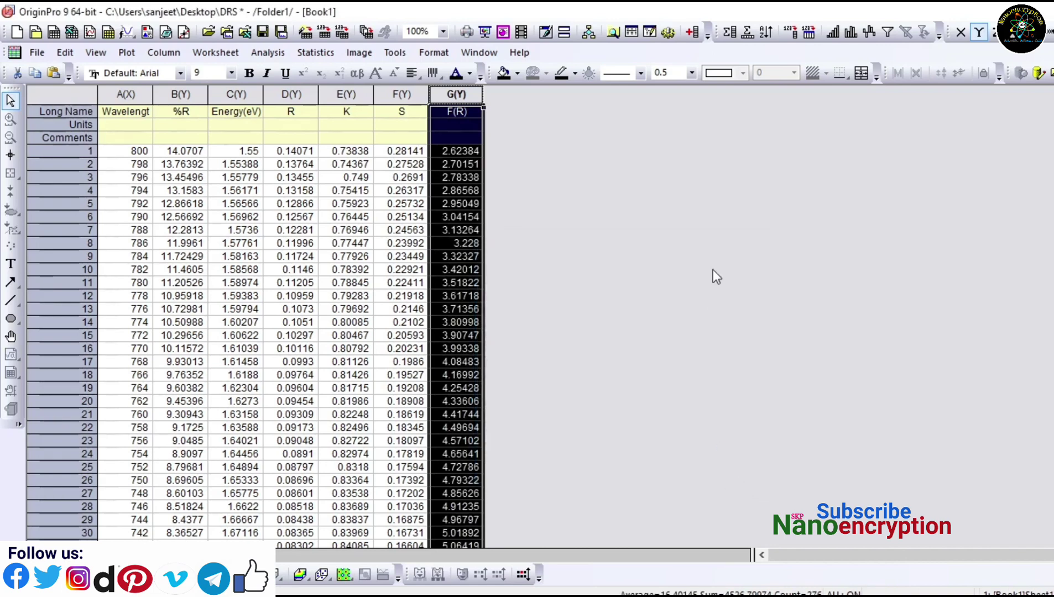
# Add a new column H to the worksheet and give it the long name [F(R)*hv]^2.
pyautogui.click(695, 37)
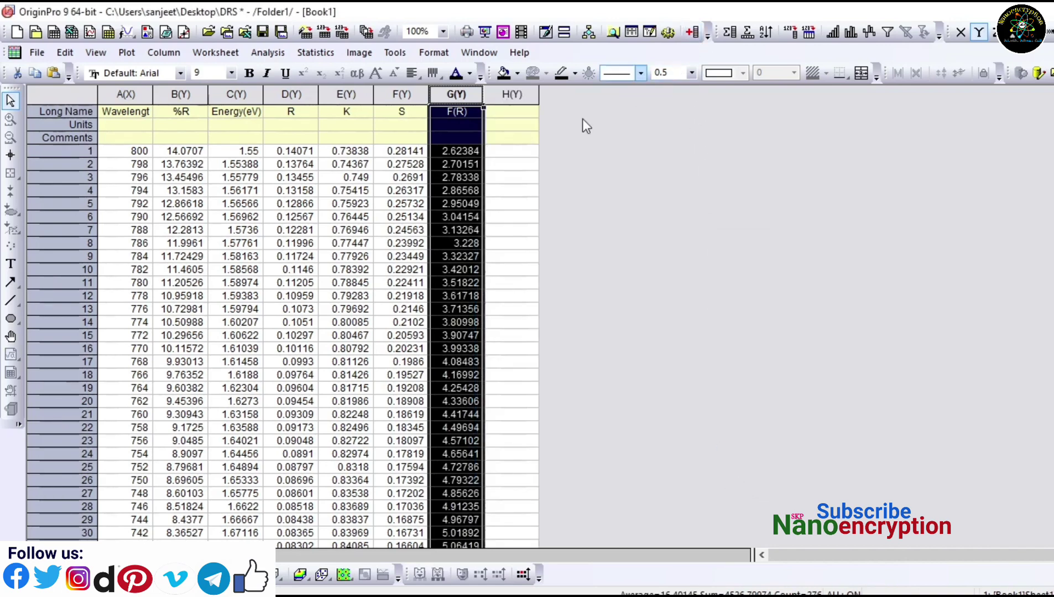
pyautogui.click(510, 112)
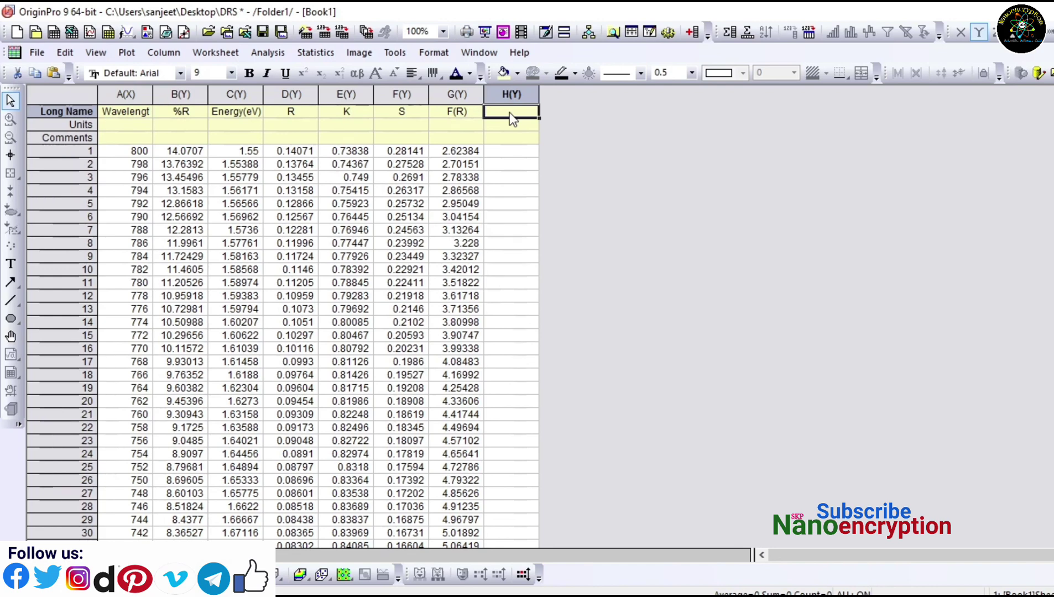
pyautogui.write('[F(')
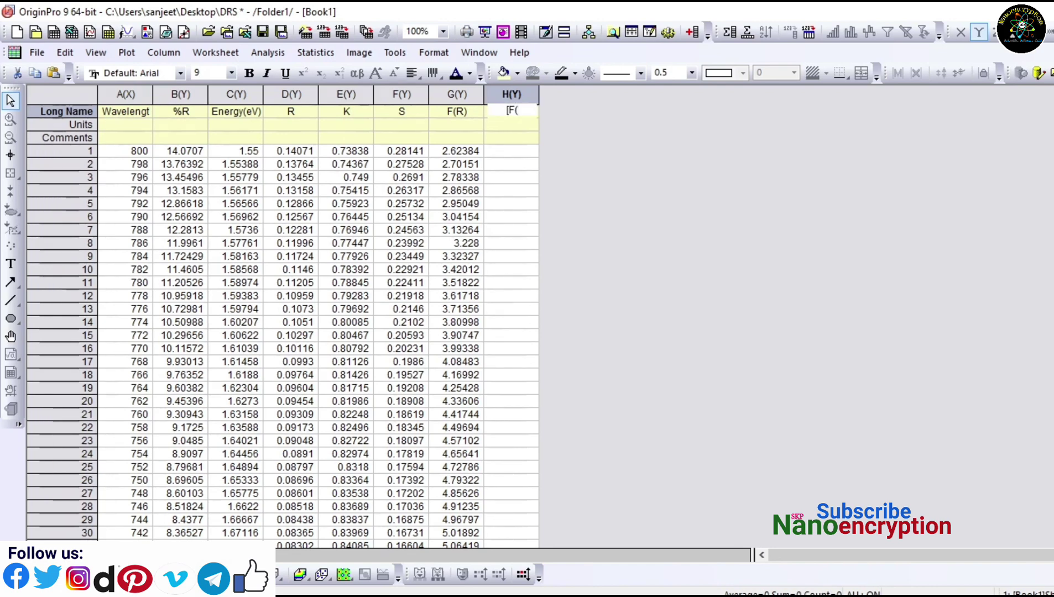
pyautogui.write('R)*hv]^2')
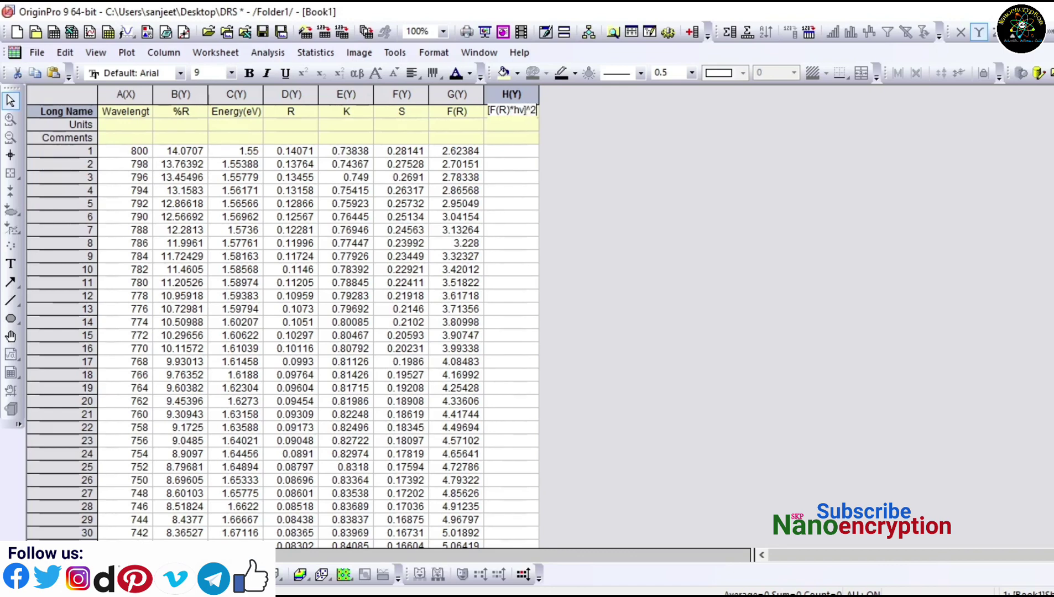
# Fill column H with values from the formula (col(g)*col(c))^2.
pyautogui.click(511, 95)
pyautogui.rightClick(511, 95)
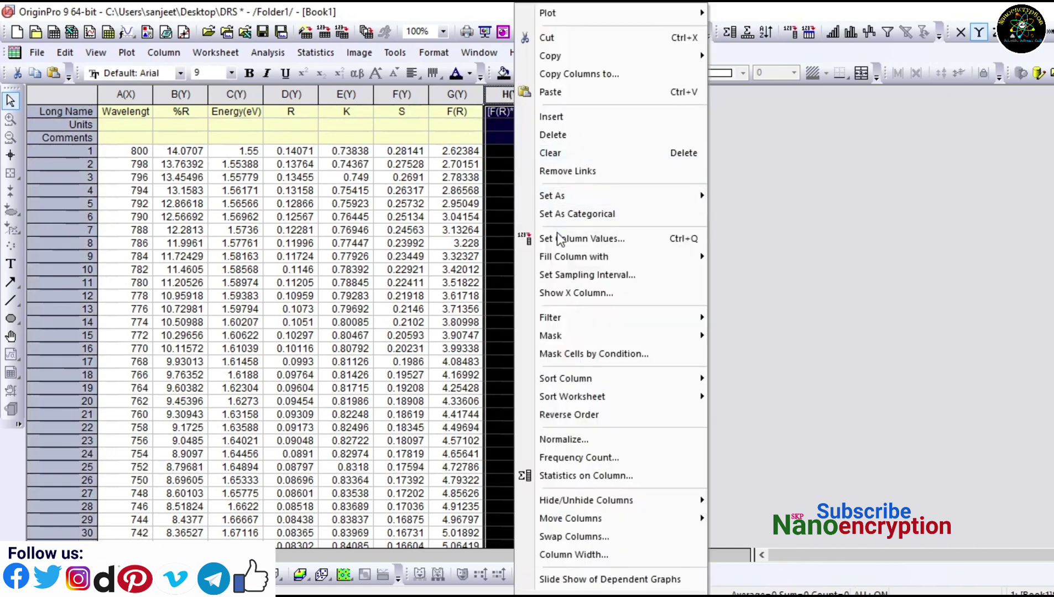
pyautogui.click(568, 244)
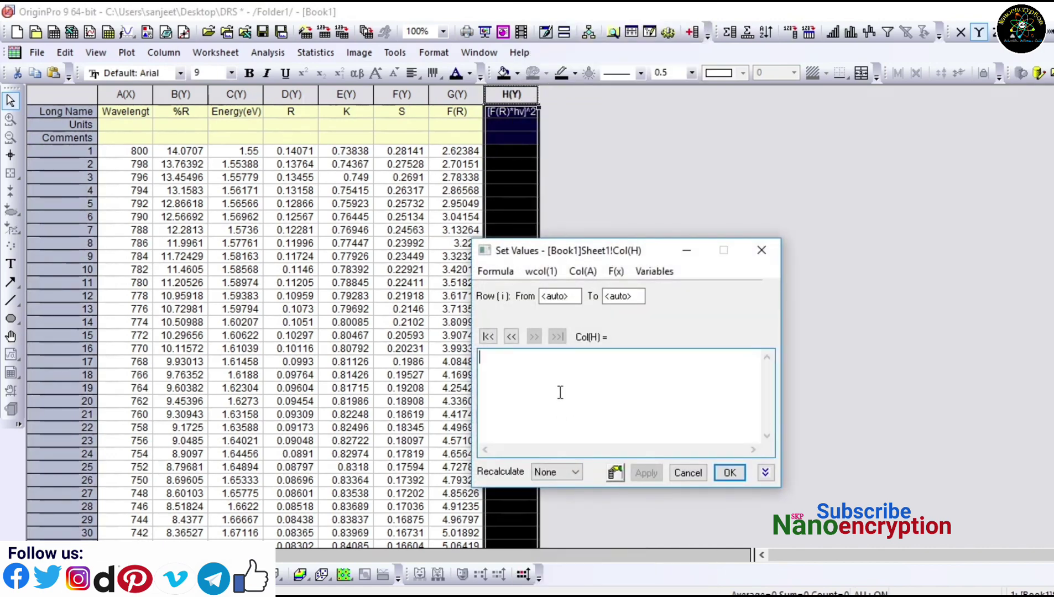
pyautogui.write('col')
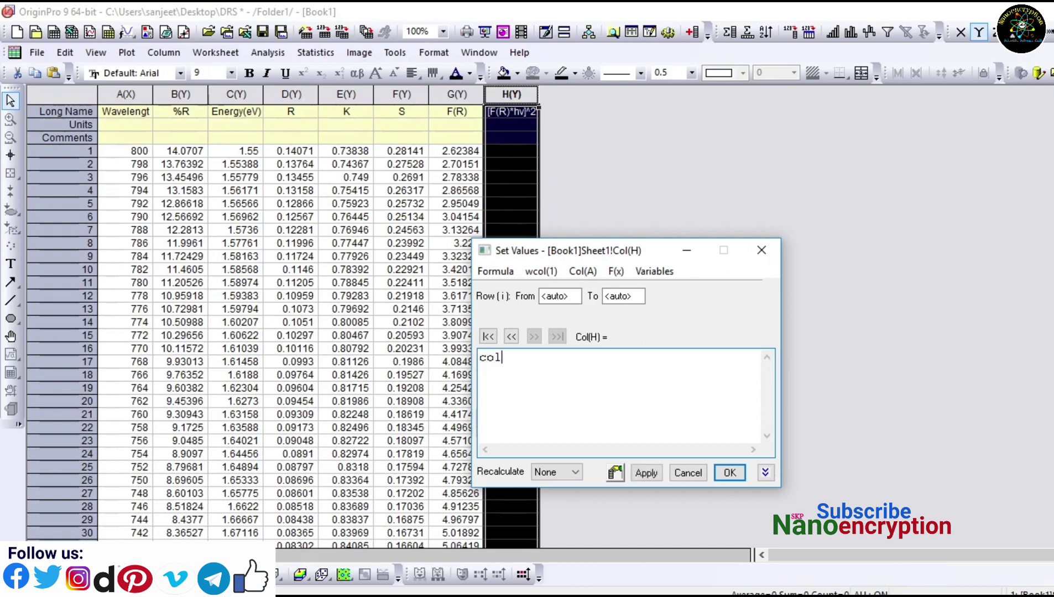
pyautogui.write('o')
pyautogui.press('BackSpace')
pyautogui.press('BackSpace')
pyautogui.write('(col(')
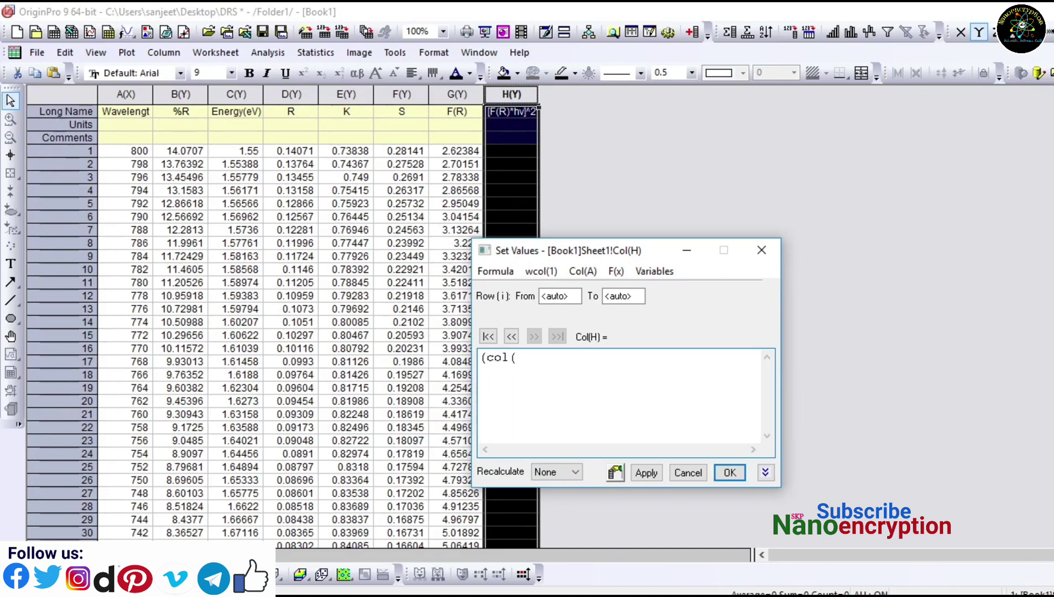
pyautogui.write('g')
pyautogui.write('*col(')
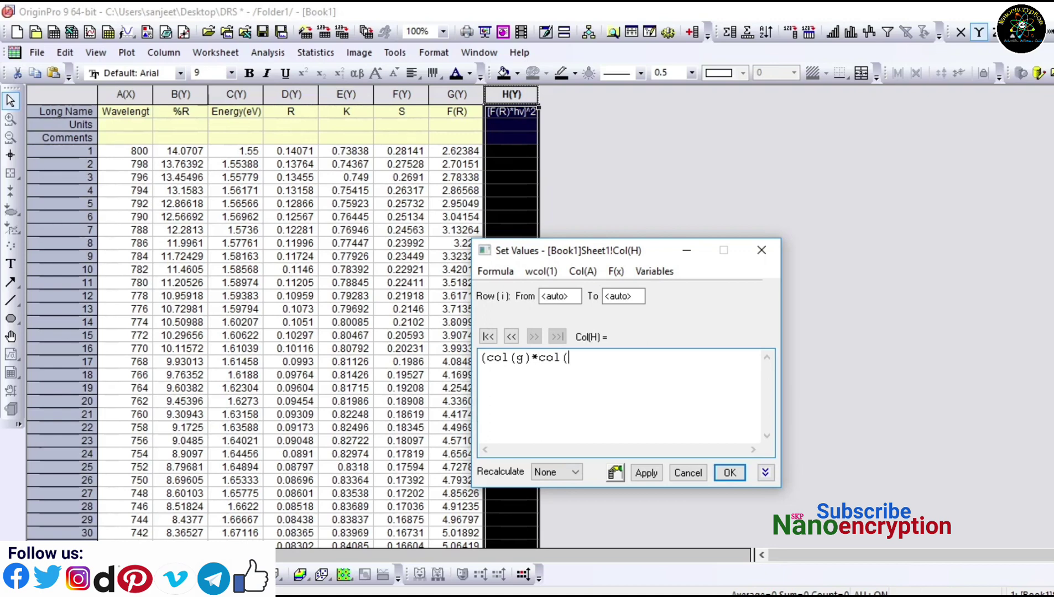
pyautogui.write('c))')
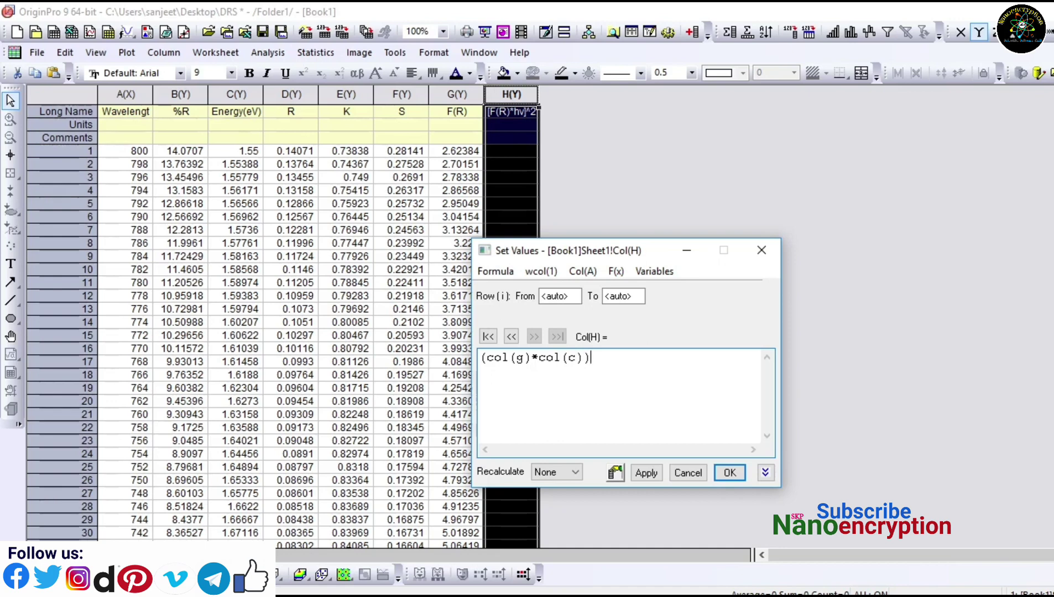
pyautogui.write('^2')
pyautogui.click(720, 473)
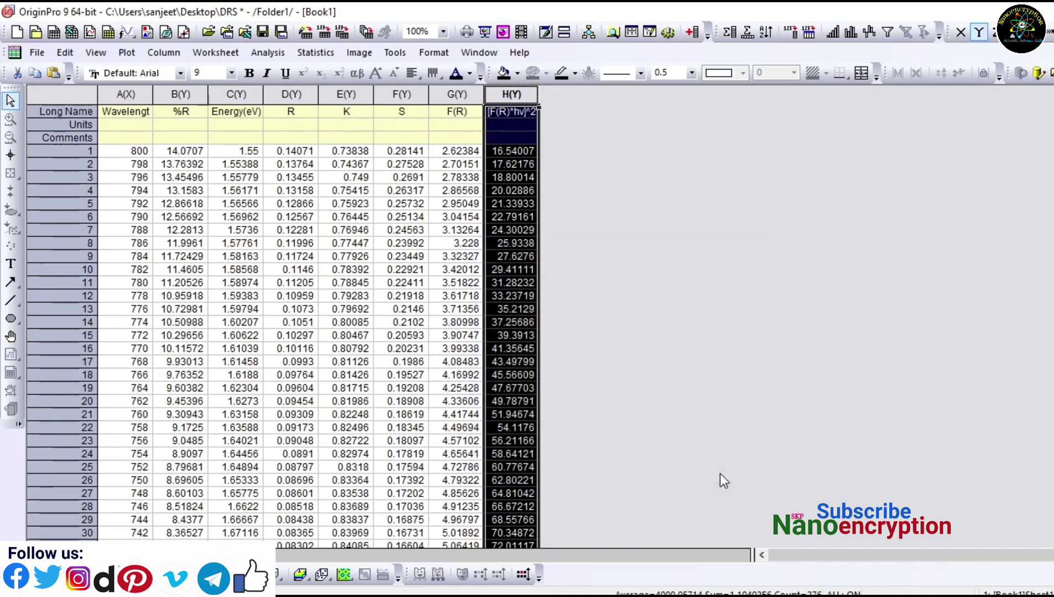
# Enter Dirct Band as the units of column H and designate the Energy(eV) column as X.
pyautogui.click(500, 127)
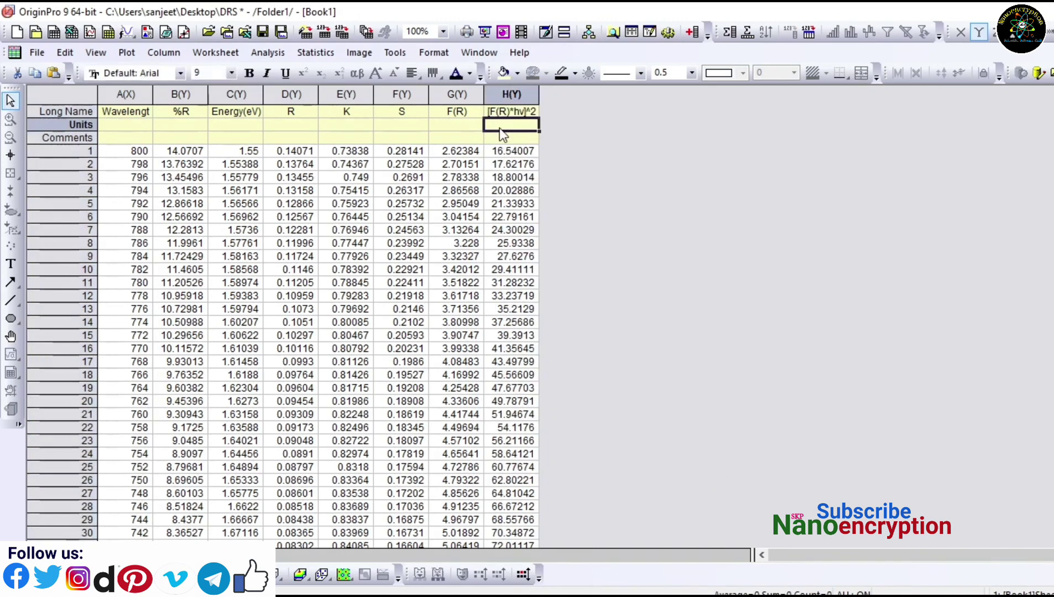
pyautogui.write('Dirct')
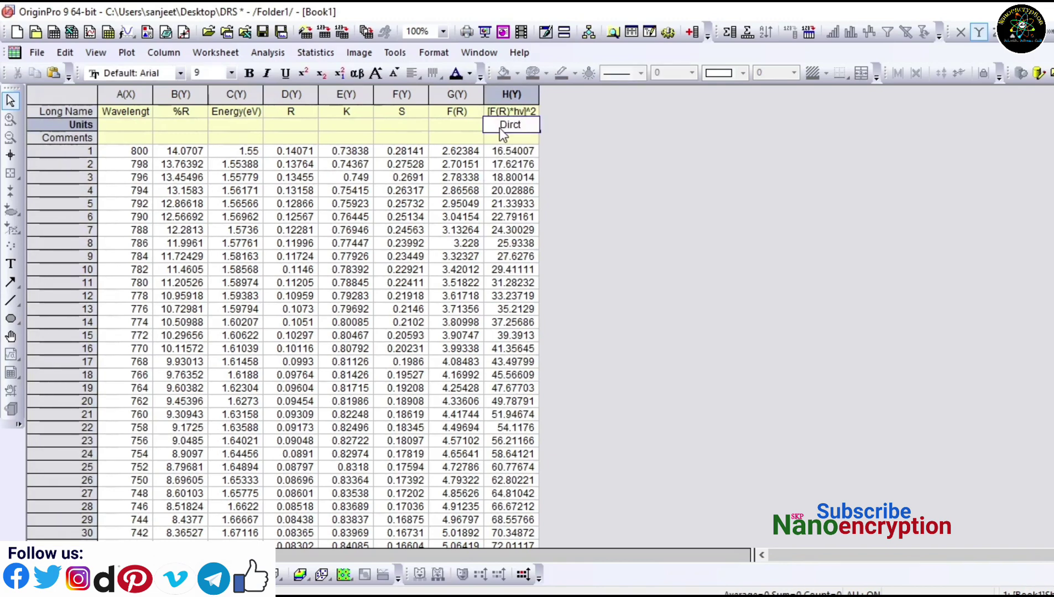
pyautogui.write(' Band')
pyautogui.press('Return')
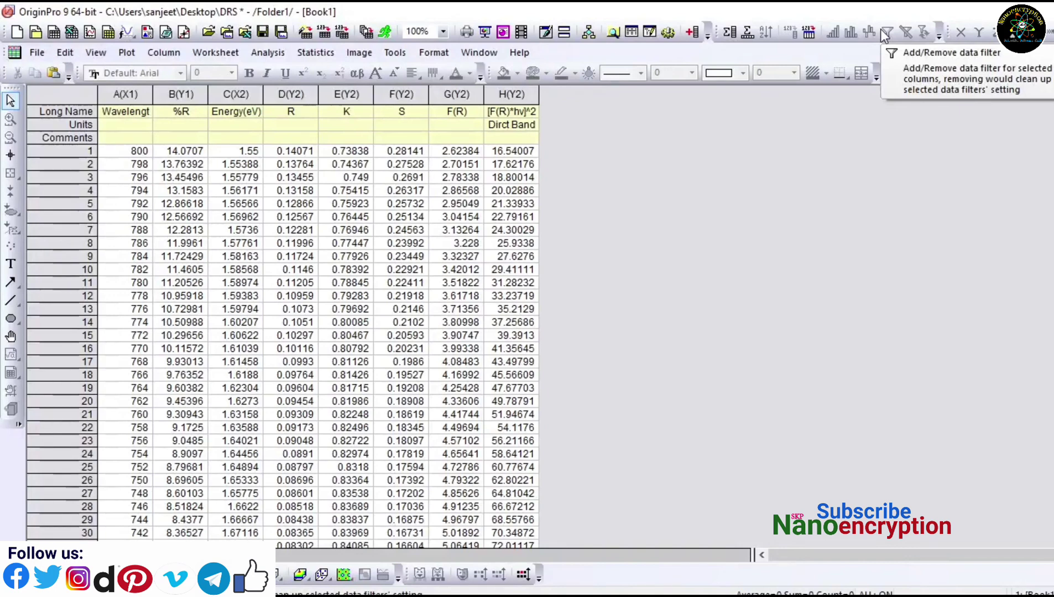
# Plot the [F(R)*hv]^2 column against Energy(eV) as a line and symbol graph.
pyautogui.click(509, 95)
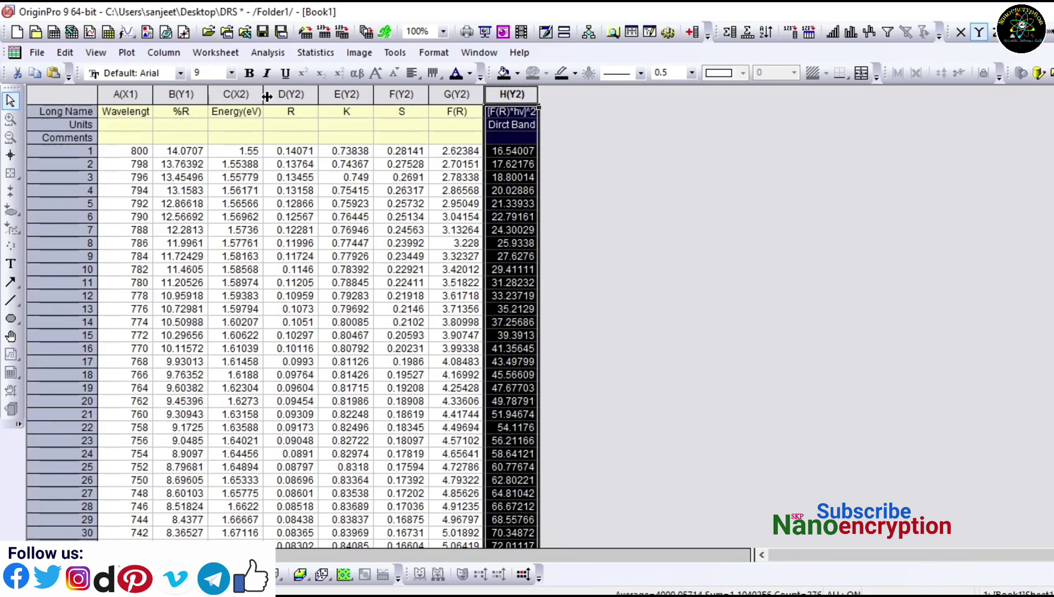
pyautogui.keyDown('ctrl'); pyautogui.click(243, 95); pyautogui.keyUp('ctrl')
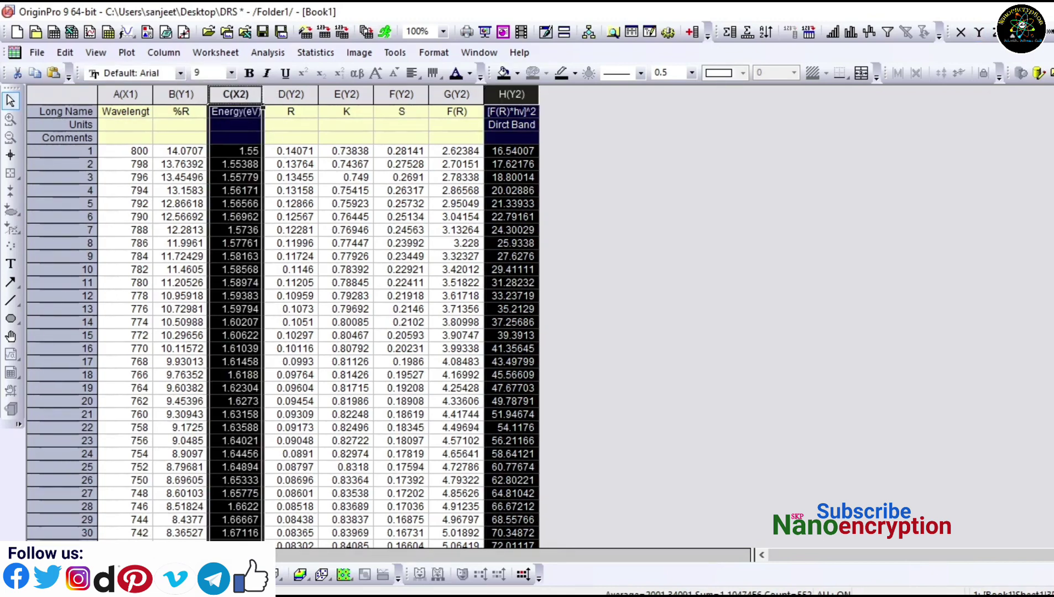
pyautogui.click(260, 575)
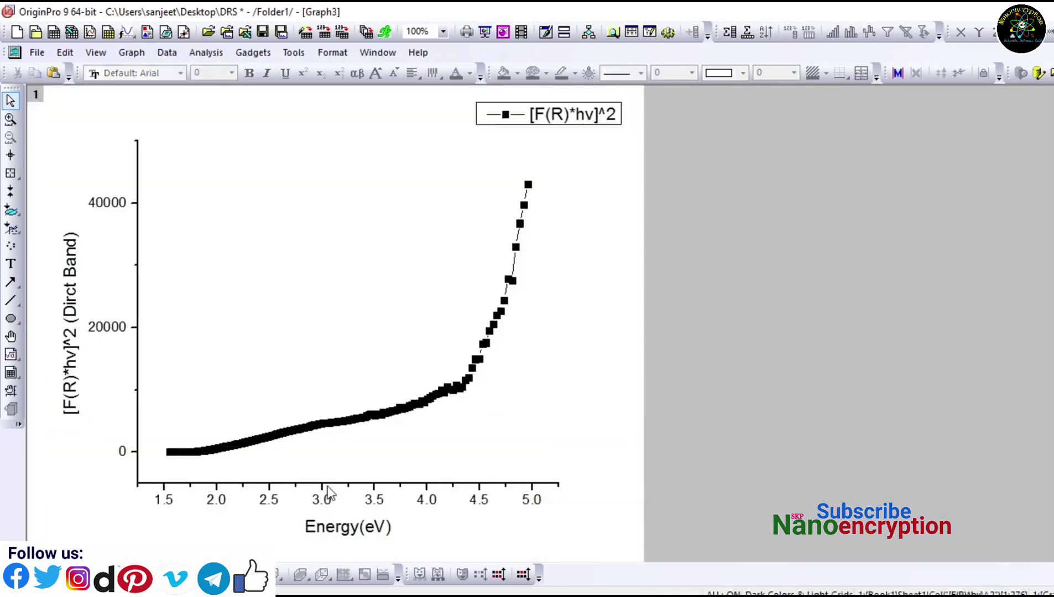
# Show the graph's top axis with its major and minor ticks set to None.
pyautogui.doubleClick(166, 501)
pyautogui.click(431, 211)
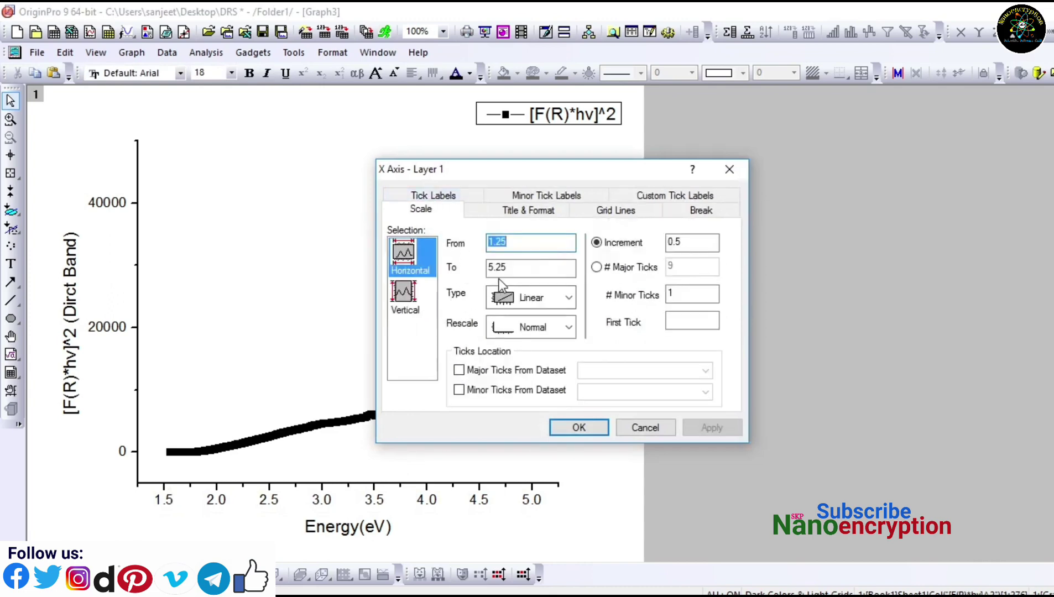
pyautogui.click(515, 210)
pyautogui.click(402, 293)
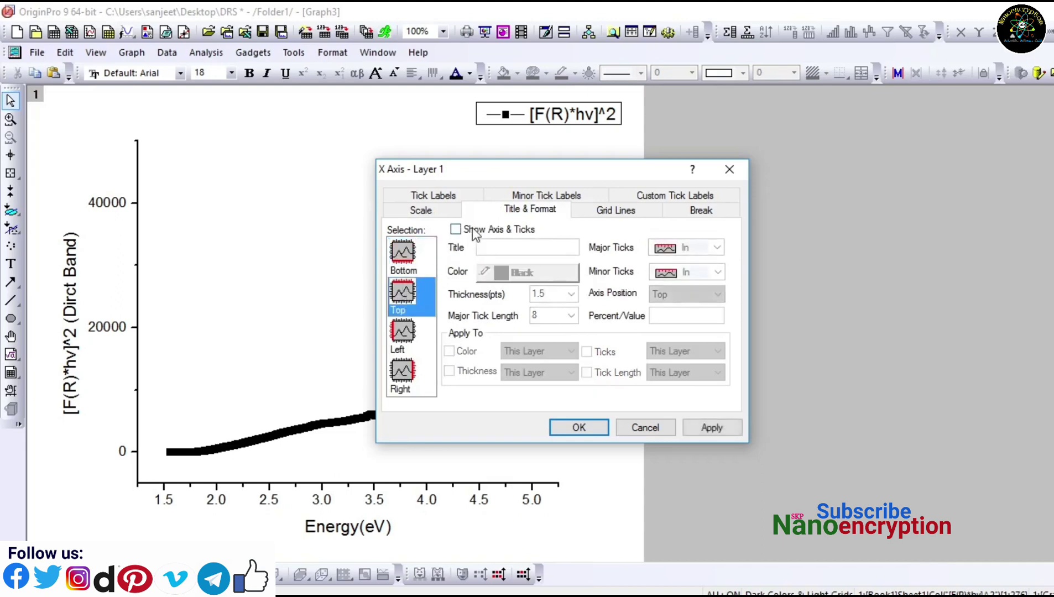
pyautogui.click(456, 229)
pyautogui.click(653, 251)
pyautogui.click(682, 301)
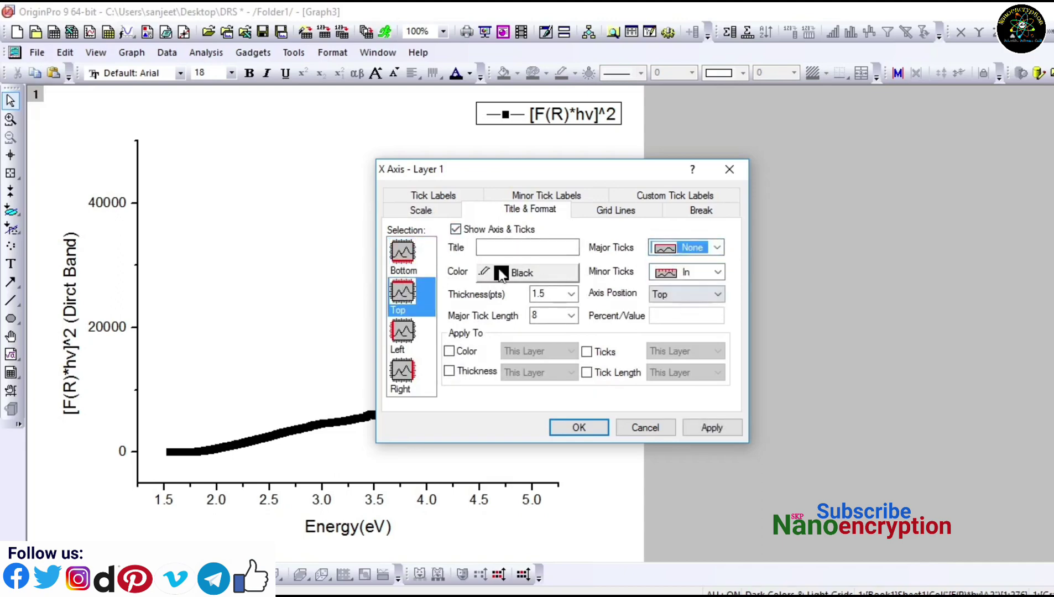
pyautogui.click(688, 270)
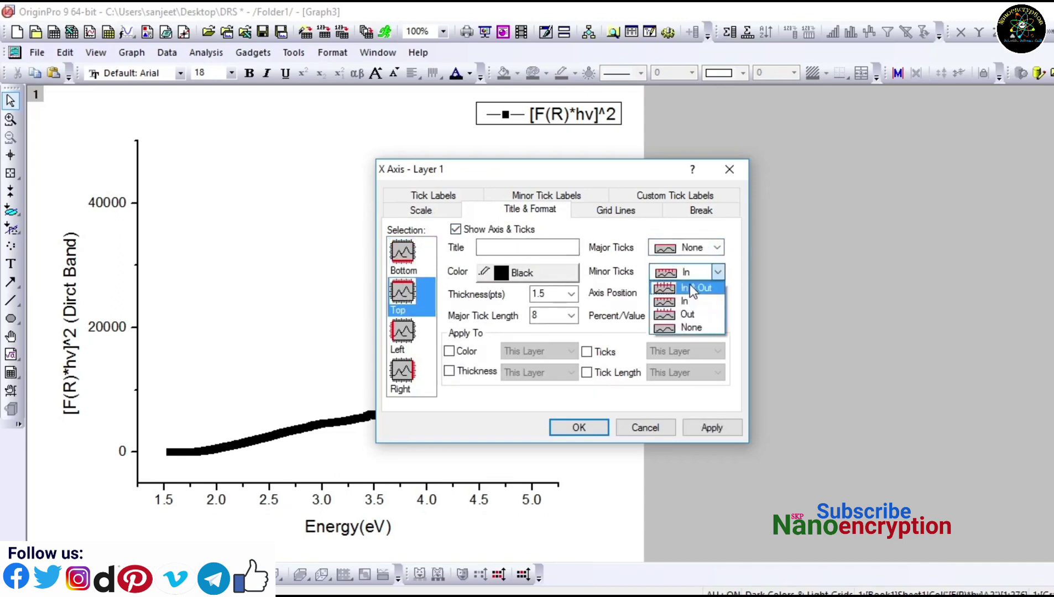
pyautogui.click(699, 327)
# Show the graph's right axis with major and minor ticks set to None, and apply the axis changes.
pyautogui.click(400, 373)
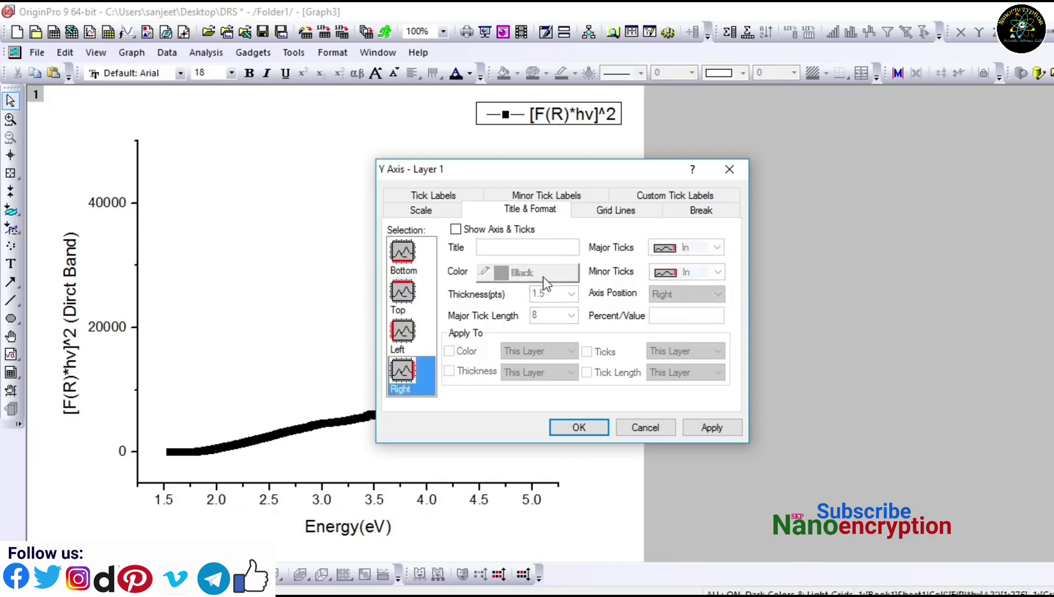
pyautogui.click(492, 231)
pyautogui.click(700, 272)
pyautogui.click(699, 326)
pyautogui.click(704, 253)
pyautogui.click(686, 300)
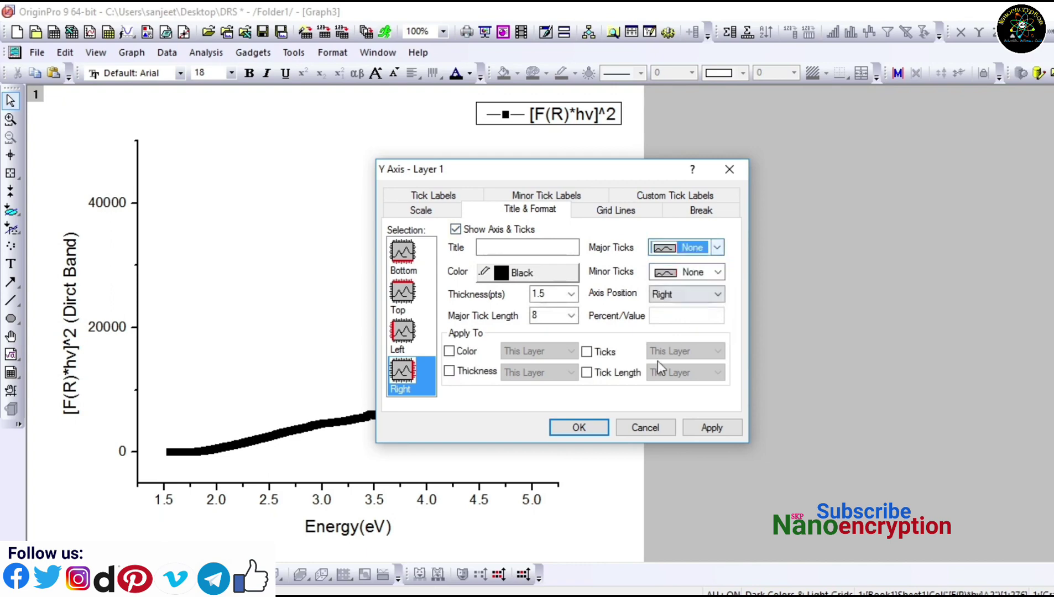
pyautogui.click(709, 427)
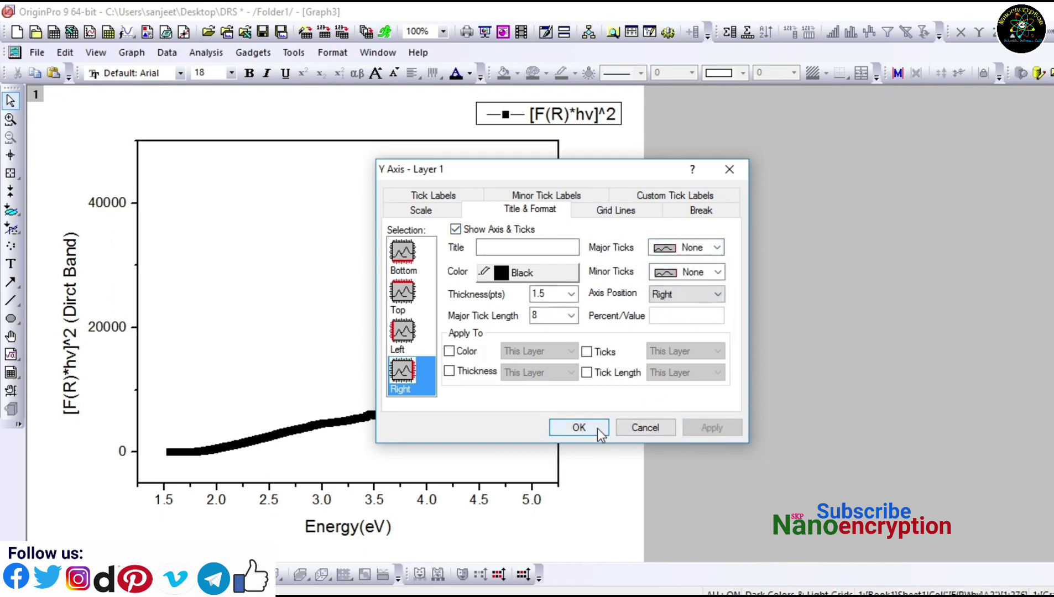
pyautogui.click(425, 198)
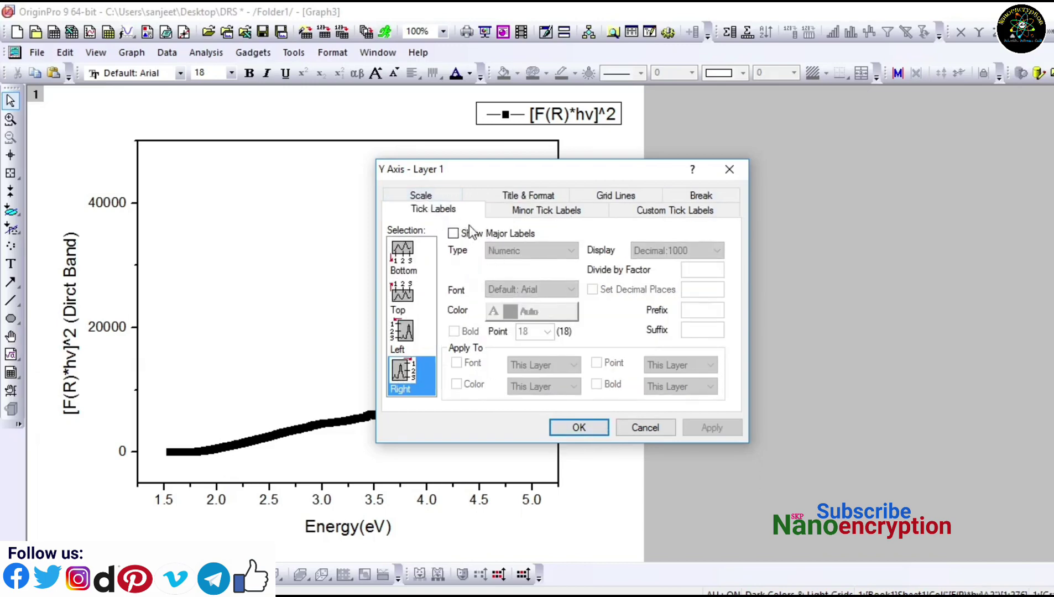
pyautogui.click(715, 168)
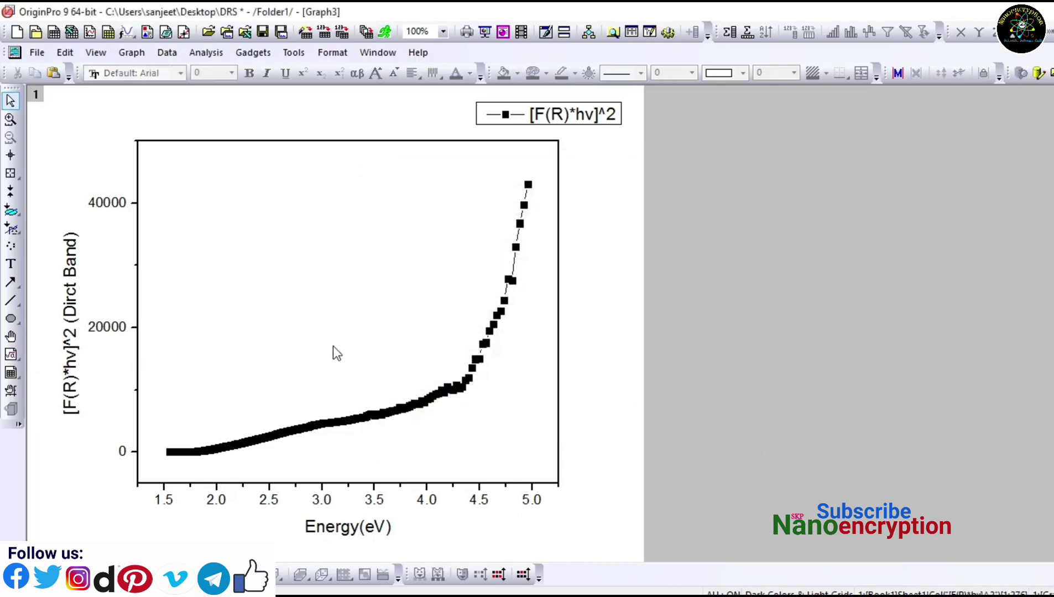
# Set the vertical axis scale of the graph to start from 0.
pyautogui.doubleClick(123, 455)
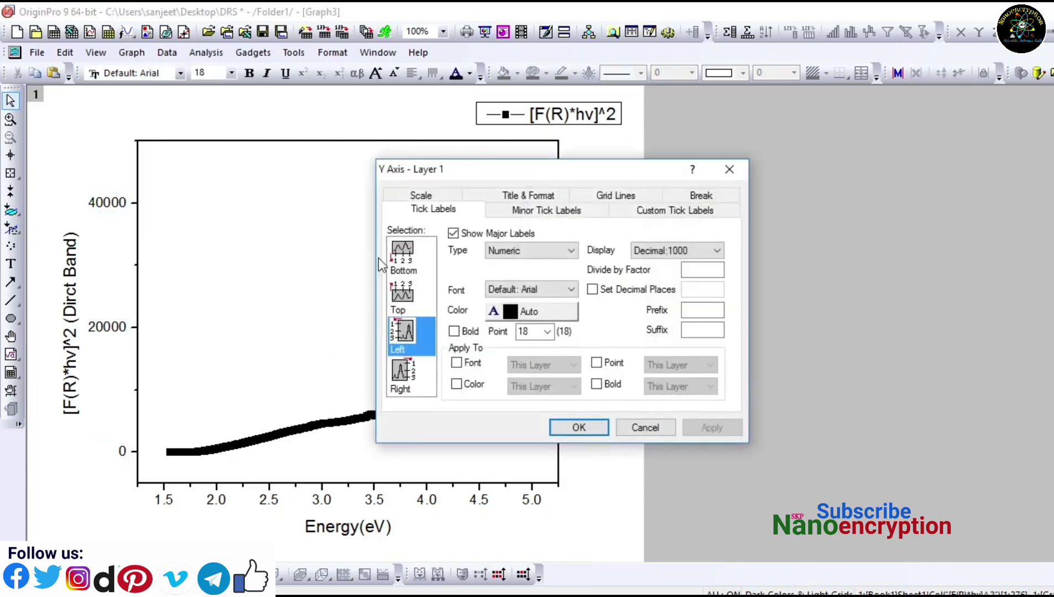
pyautogui.click(421, 205)
pyautogui.doubleClick(522, 244)
pyautogui.write('0')
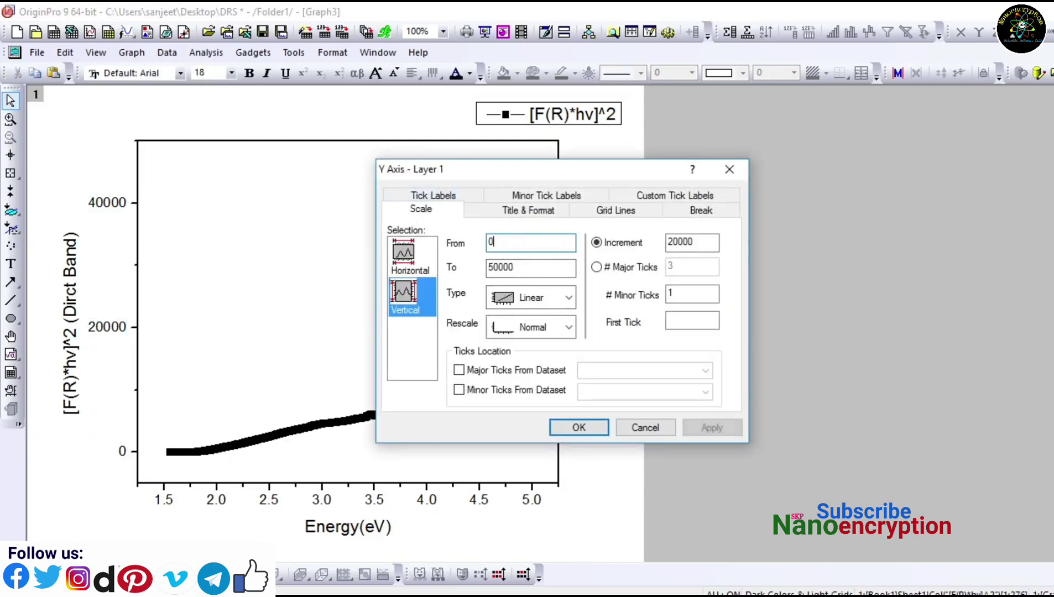
pyautogui.click(579, 427)
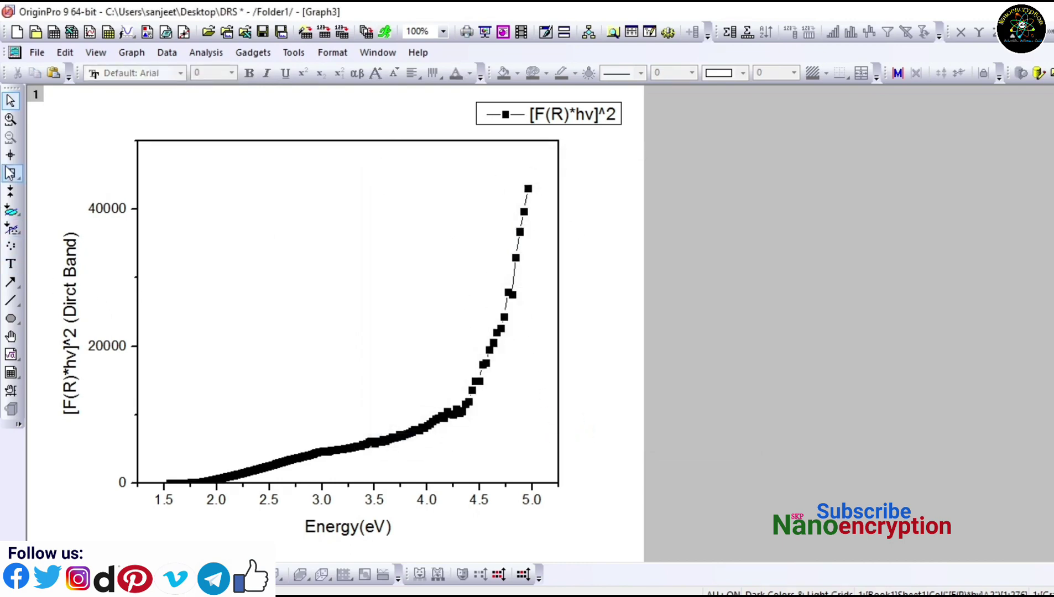
# Select the curve's data from about 4.16 eV to its last point and run a Linear Fit on that range with the existing options.
pyautogui.click(10, 191)
pyautogui.moveTo(170, 266); pyautogui.dragTo(446, 300)
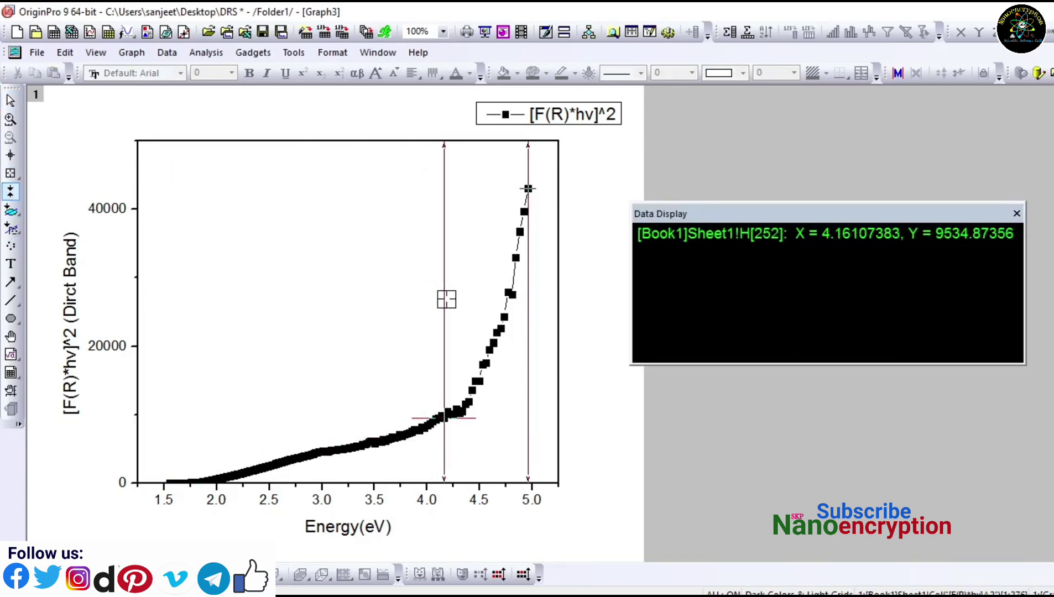
pyautogui.click(206, 52)
pyautogui.moveTo(221, 125)
pyautogui.moveTo(434, 125)
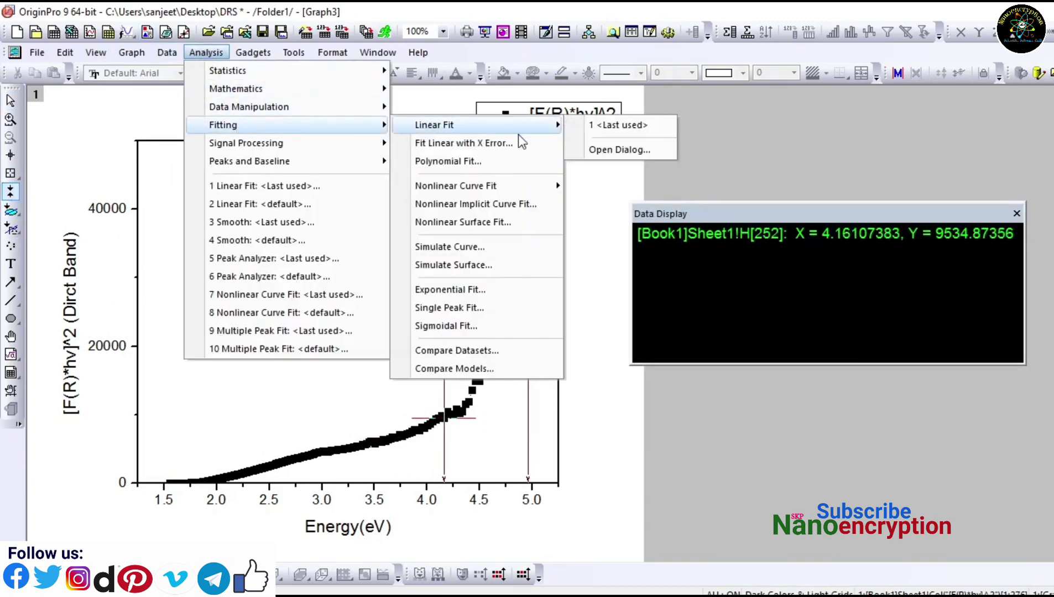
pyautogui.click(618, 151)
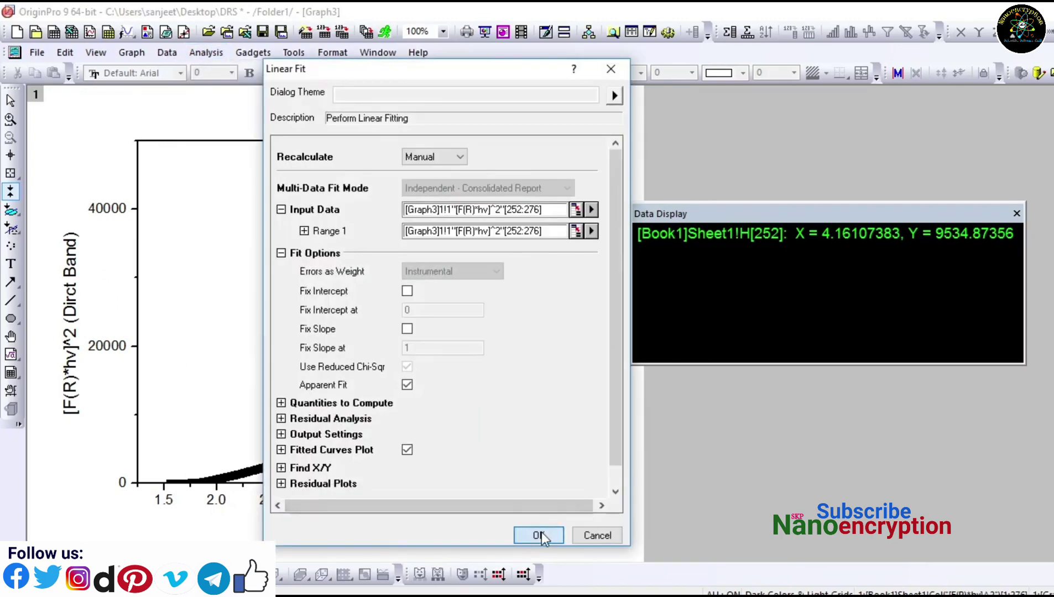
pyautogui.click(536, 530)
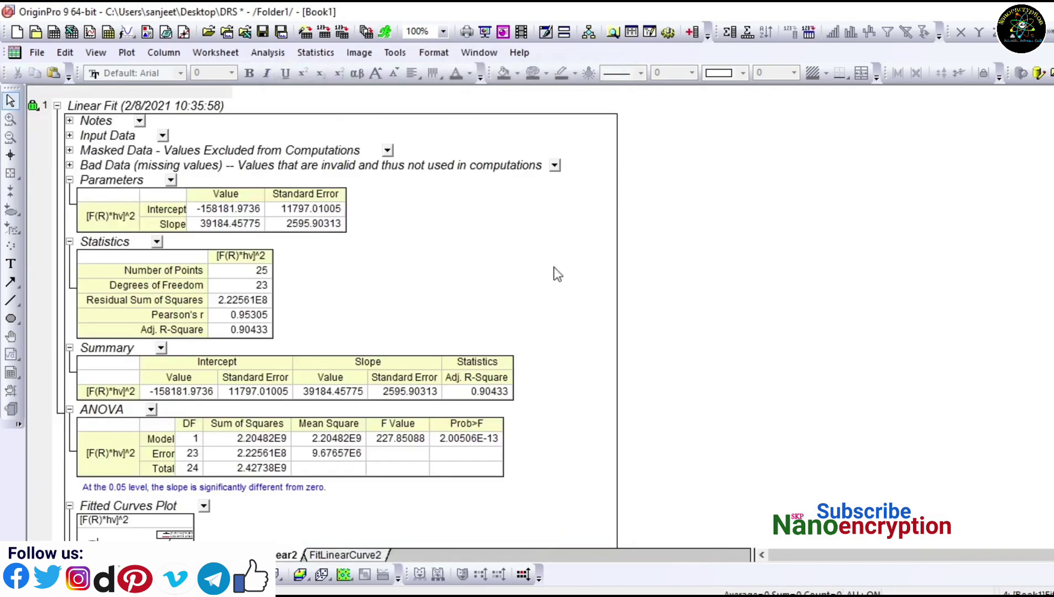
# Return to Graph3 and move the linear fit results table slightly up and to the left, into the empty area above the curve.
pyautogui.click(491, 57)
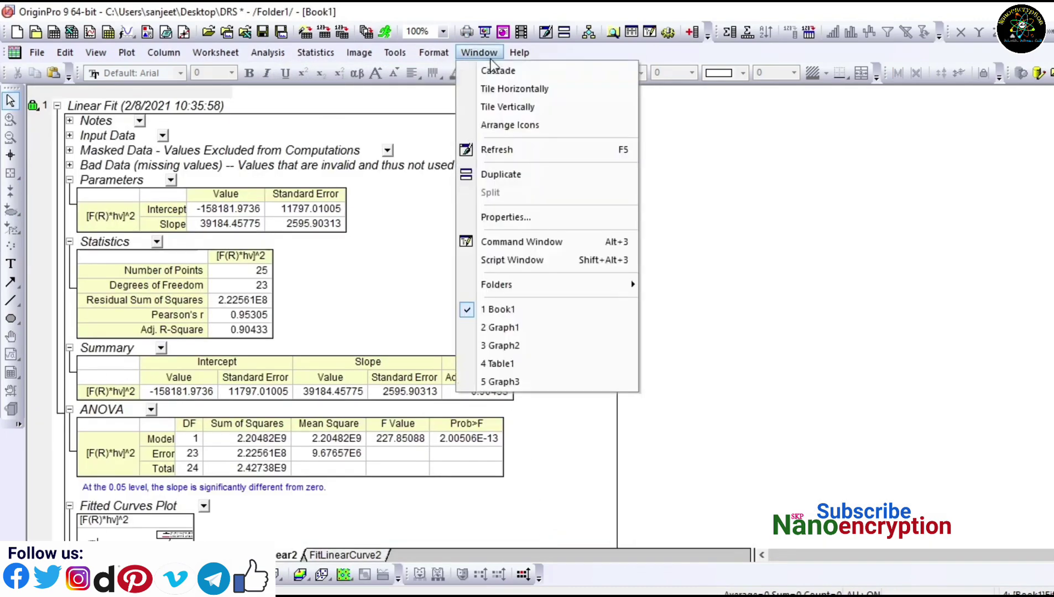
pyautogui.click(501, 379)
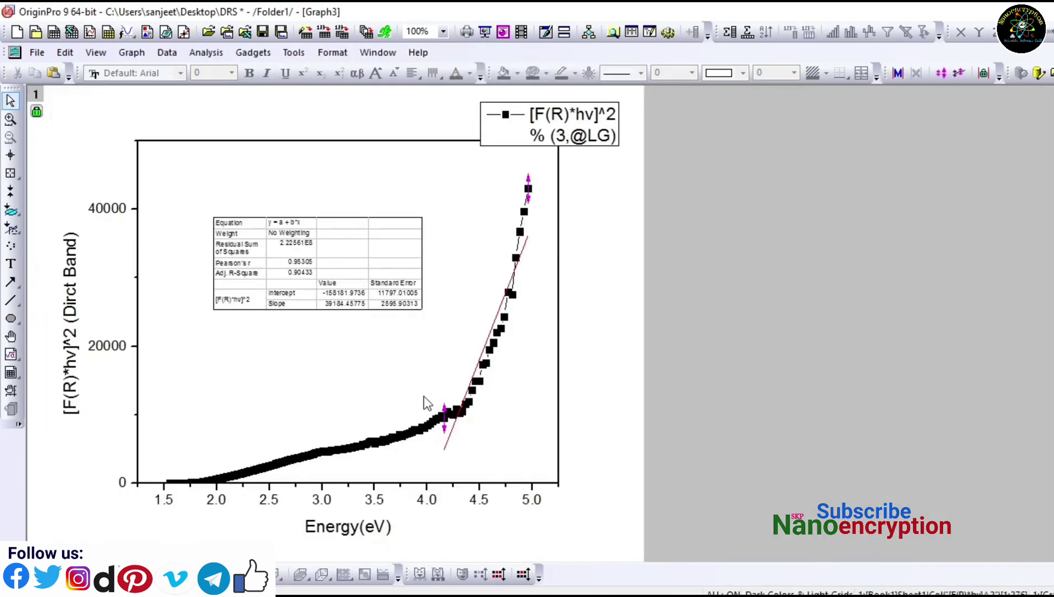
pyautogui.moveTo(369, 289); pyautogui.dragTo(356, 257)
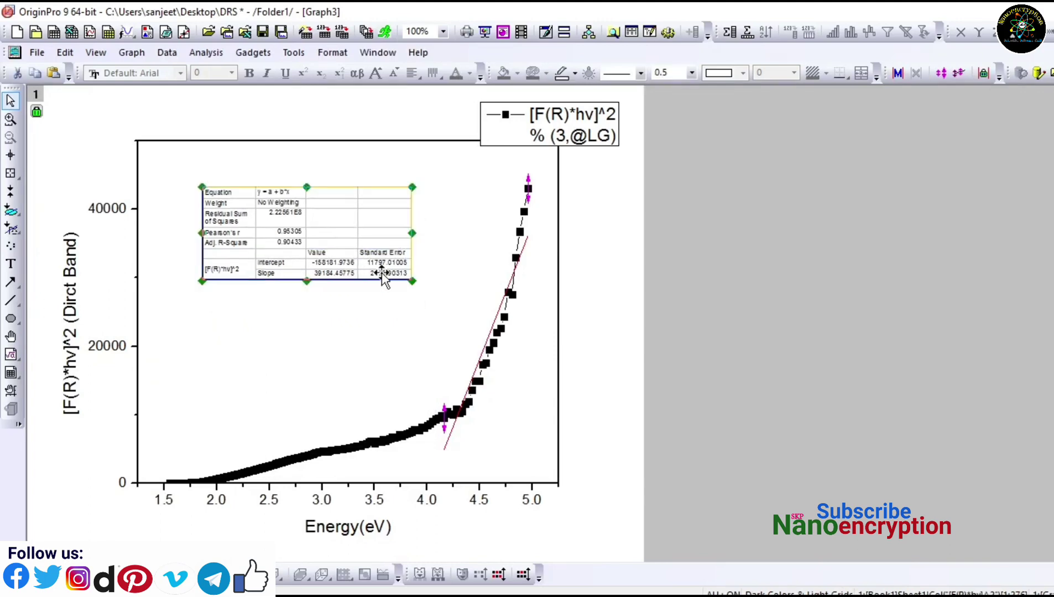